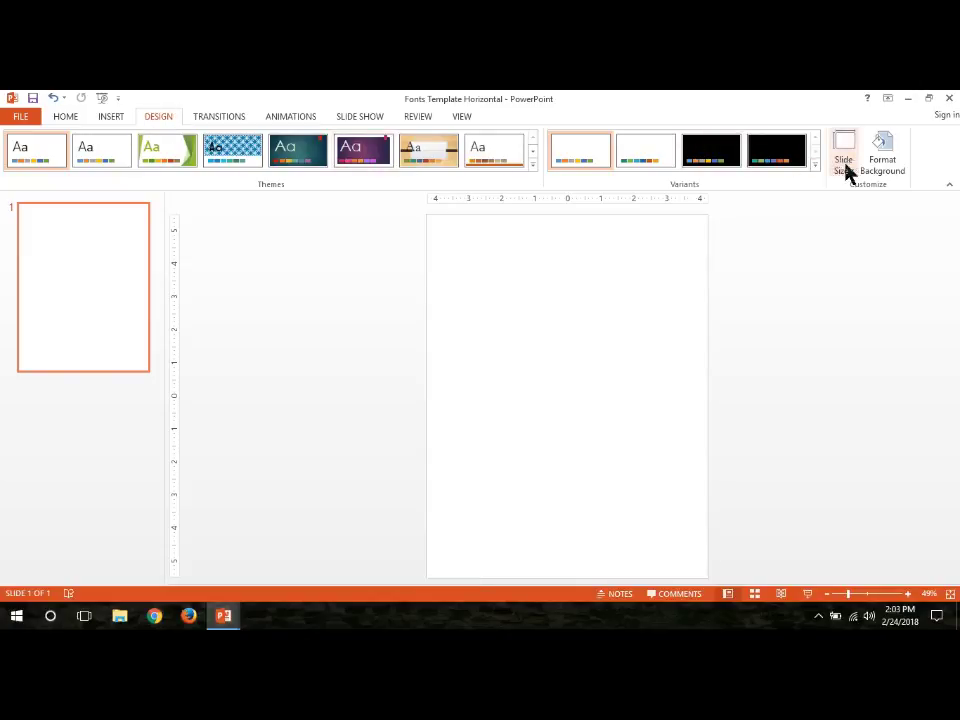
Step: Confirm a custom slide size of 8.5 in wide by 11 in high with portrait orientation
{"action": "left_click", "coordinate": [845, 165]}
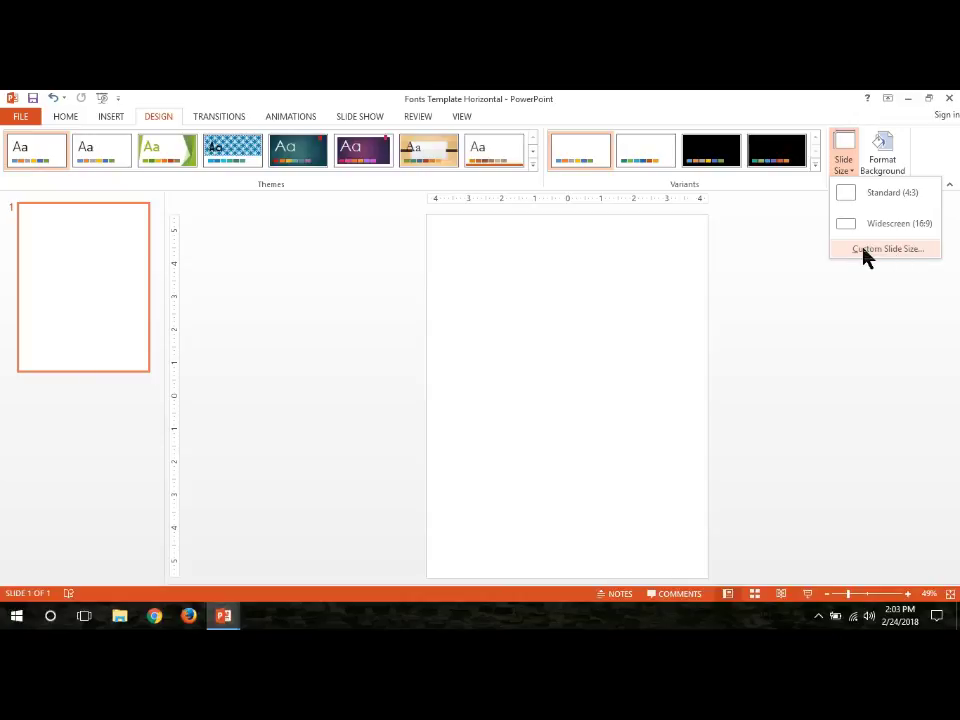
{"action": "left_click", "coordinate": [888, 249]}
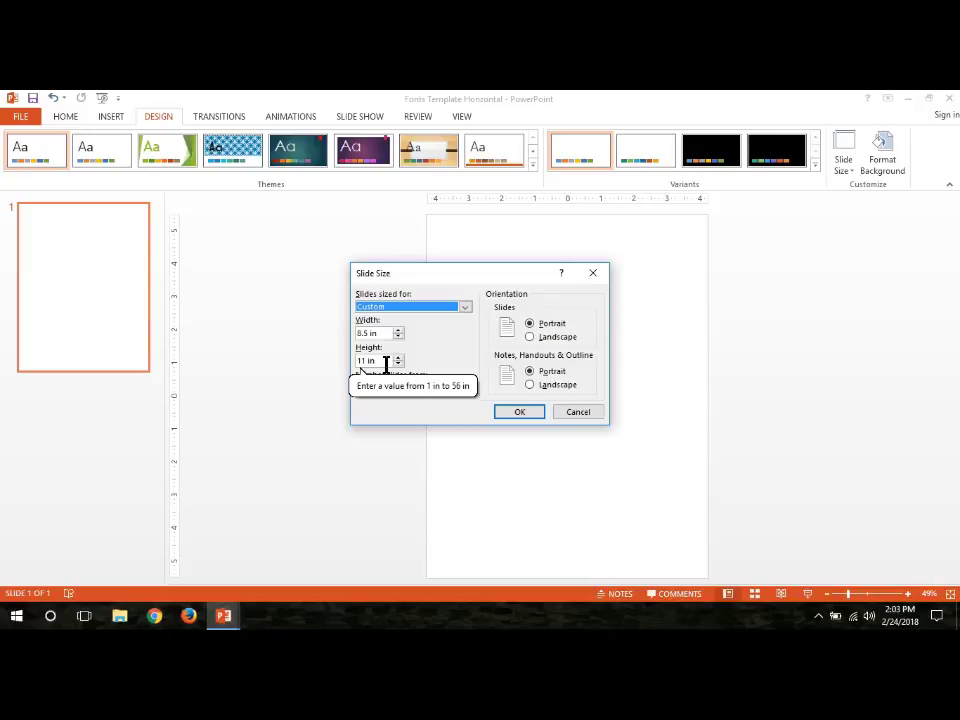
{"action": "left_click", "coordinate": [514, 412]}
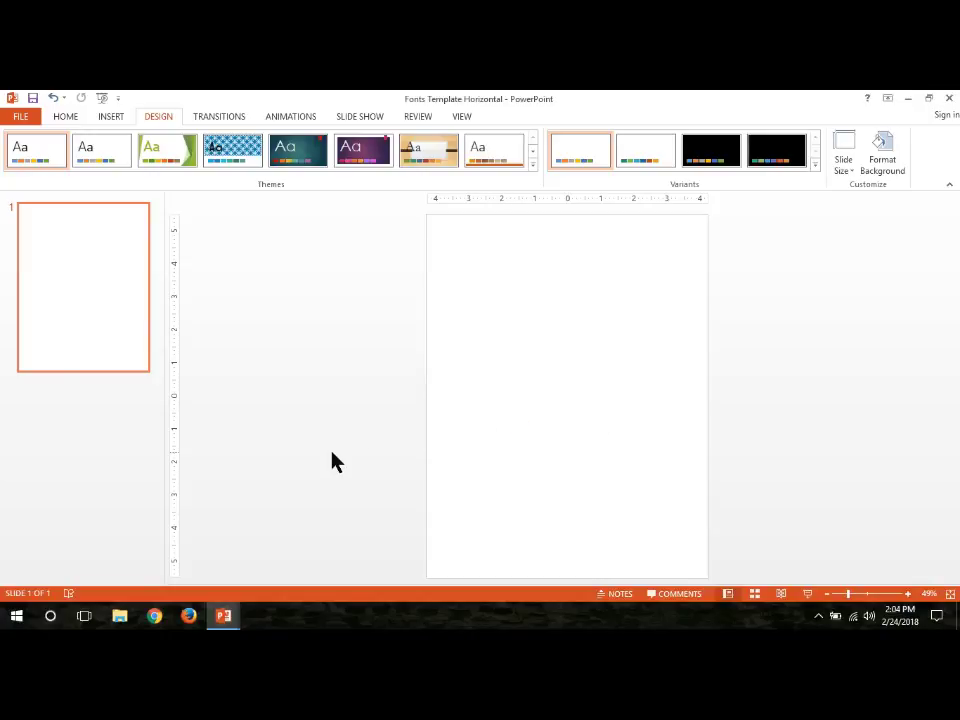
{"action": "left_click", "coordinate": [66, 118]}
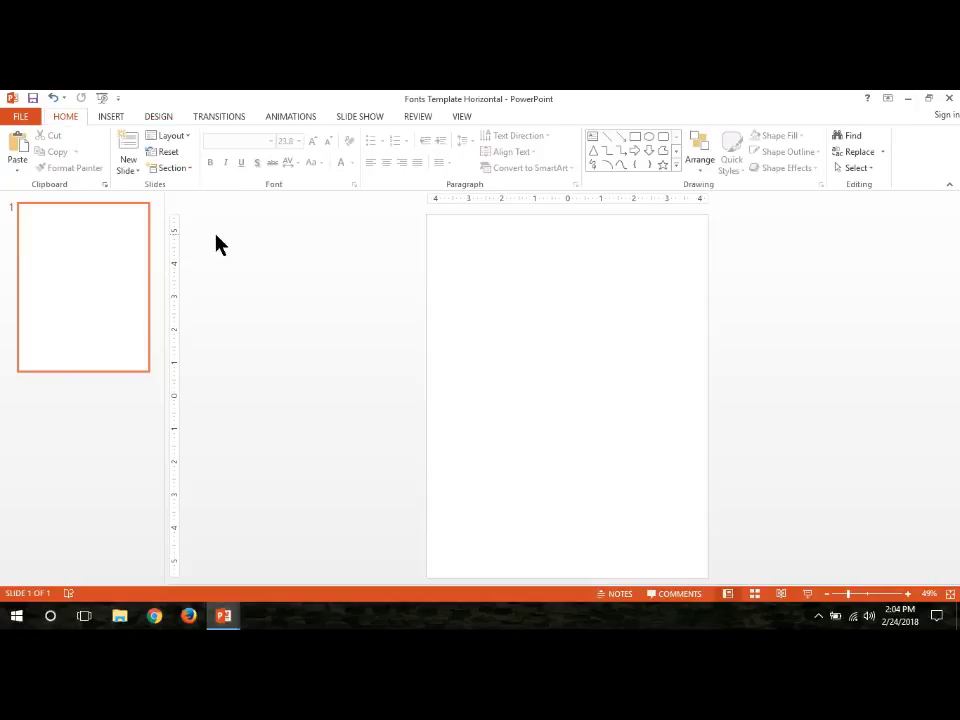
{"action": "left_click", "coordinate": [112, 120]}
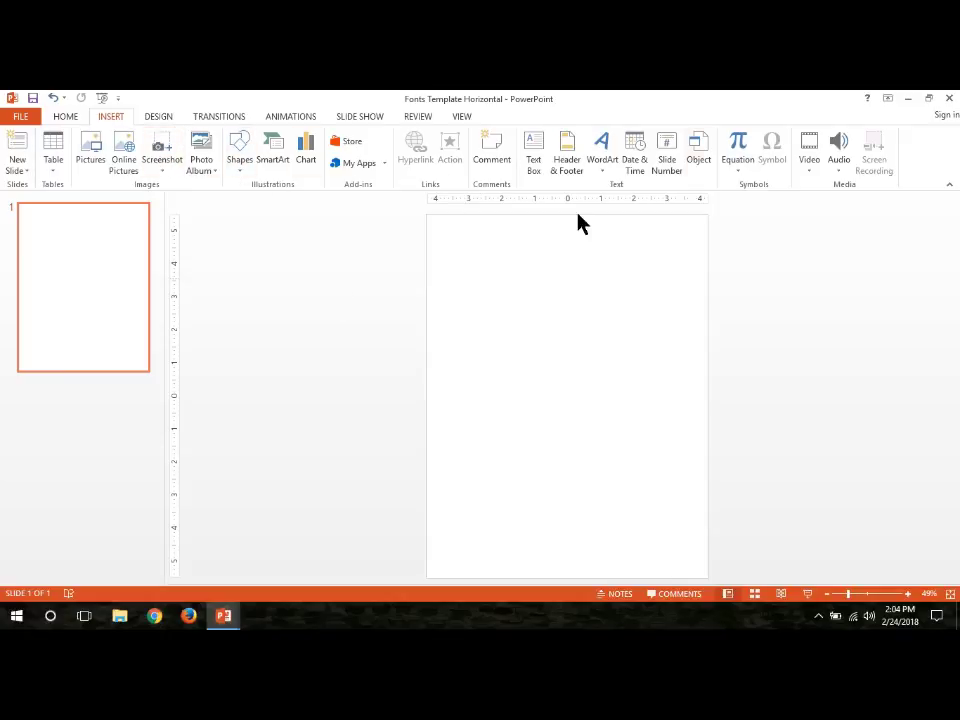
Step: Switch to the open Digital Interactive Notebook Template Packet 2 presentation
{"action": "left_click", "coordinate": [906, 99]}
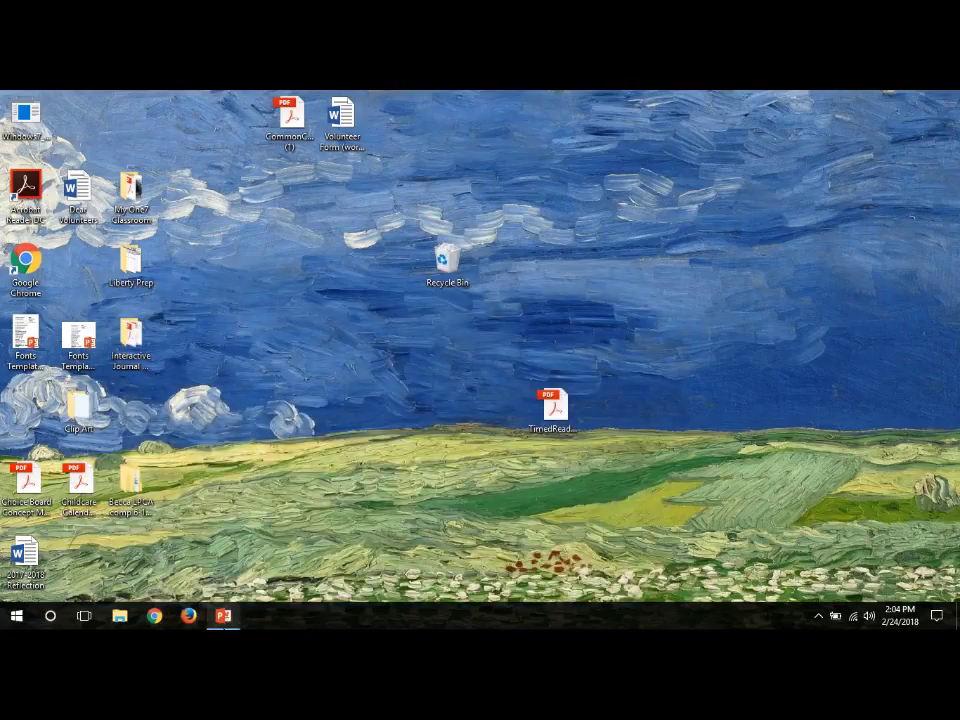
{"action": "mouse_move", "coordinate": [224, 615]}
{"action": "left_click", "coordinate": [344, 575]}
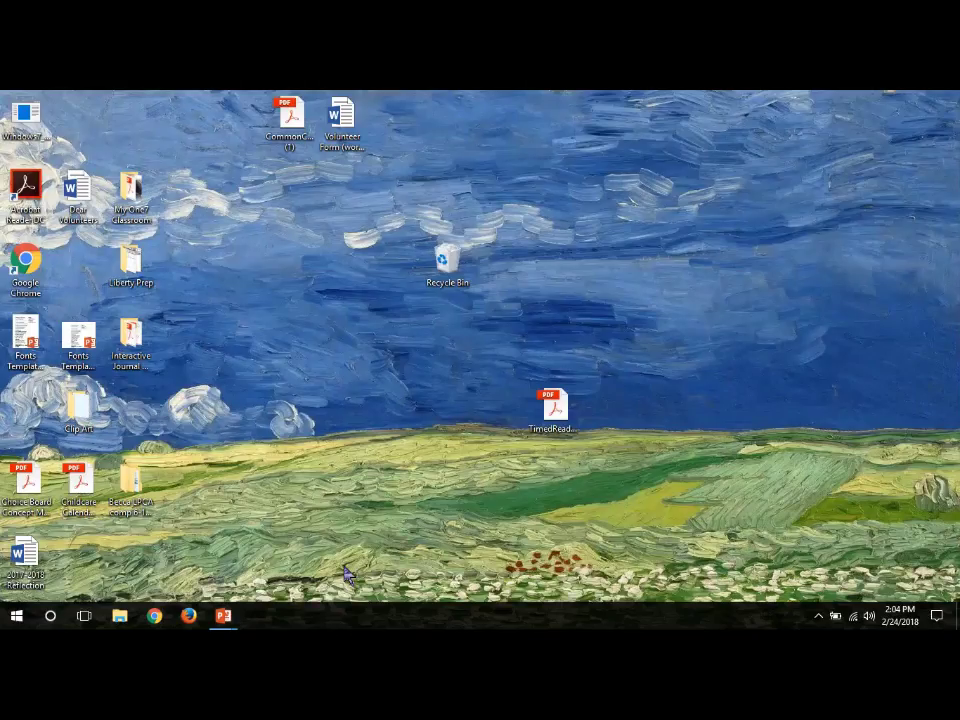
{"action": "left_click", "coordinate": [224, 615]}
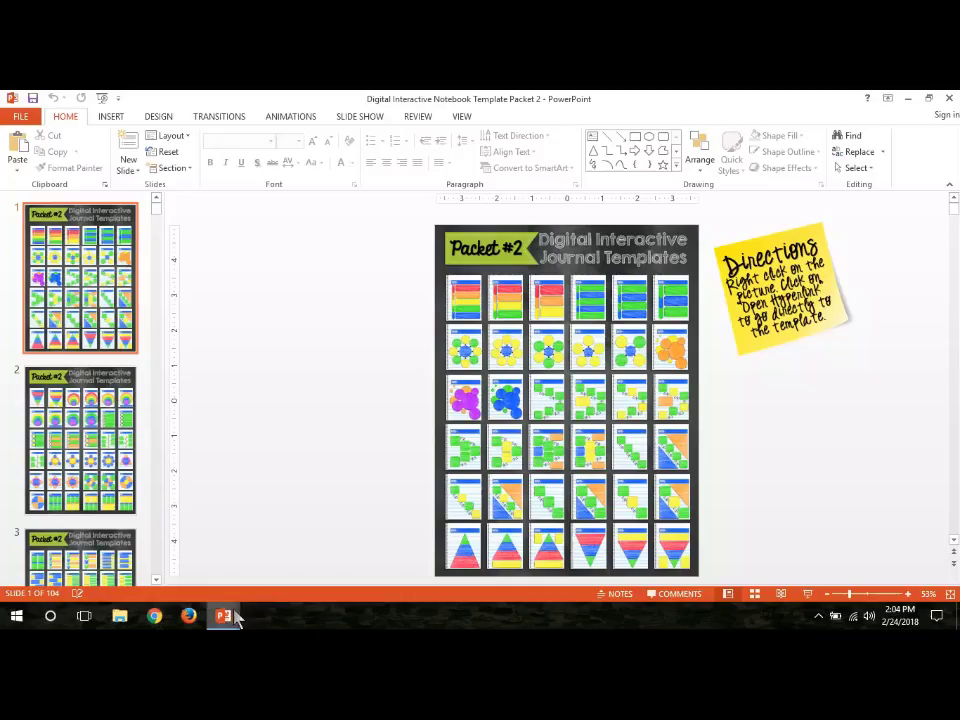
Step: Follow the hyperlink of the first template picture in the packet overview and copy the linked slide
{"action": "left_click", "coordinate": [462, 307]}
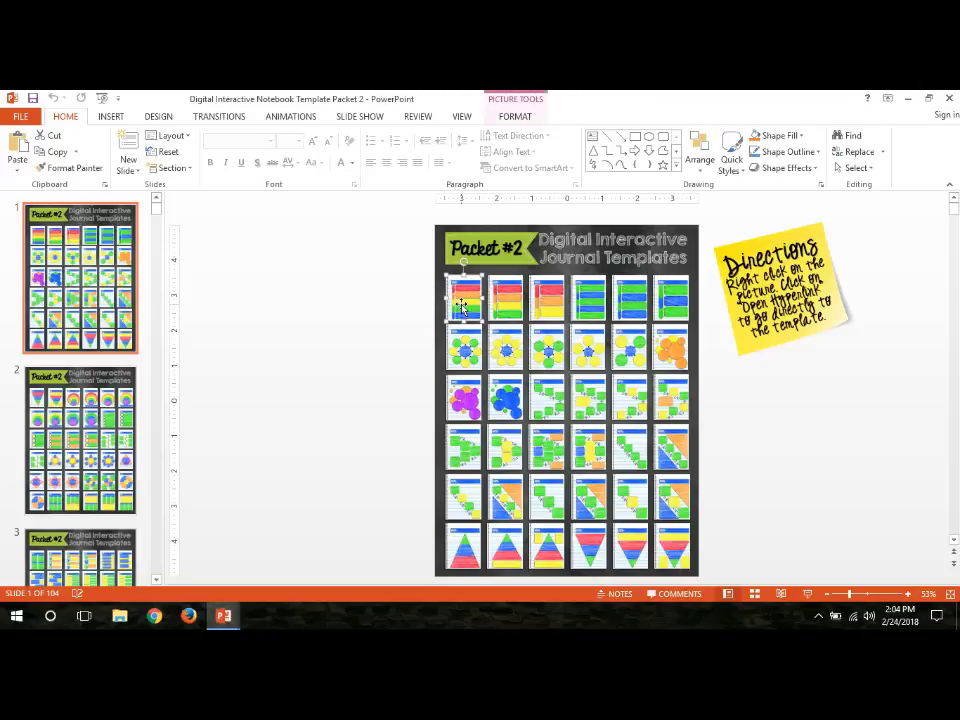
{"action": "right_click", "coordinate": [462, 307]}
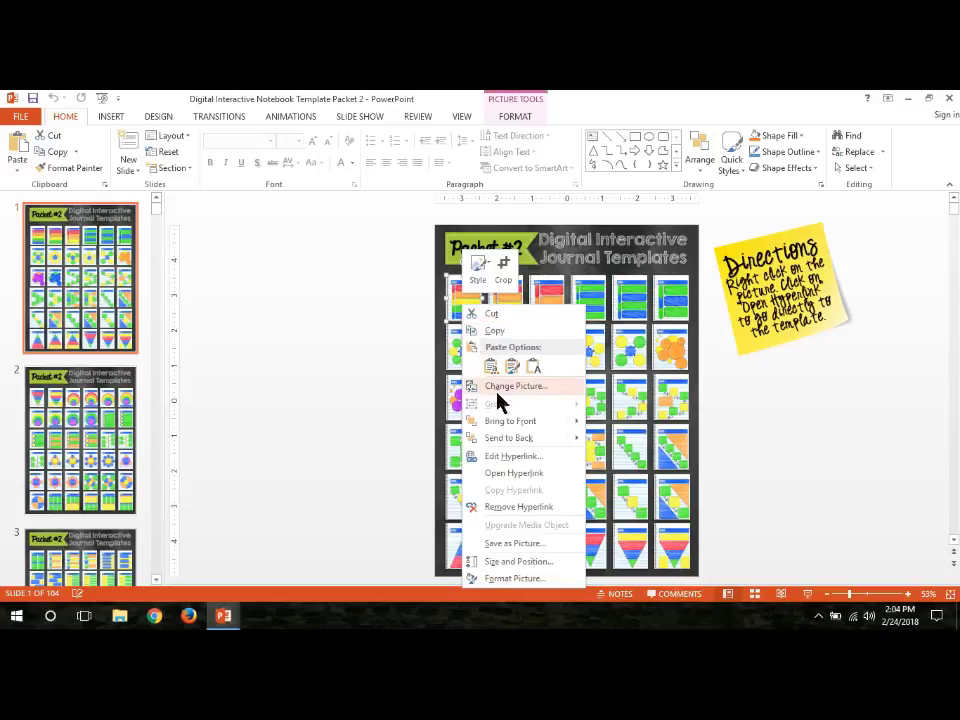
{"action": "left_click", "coordinate": [513, 476]}
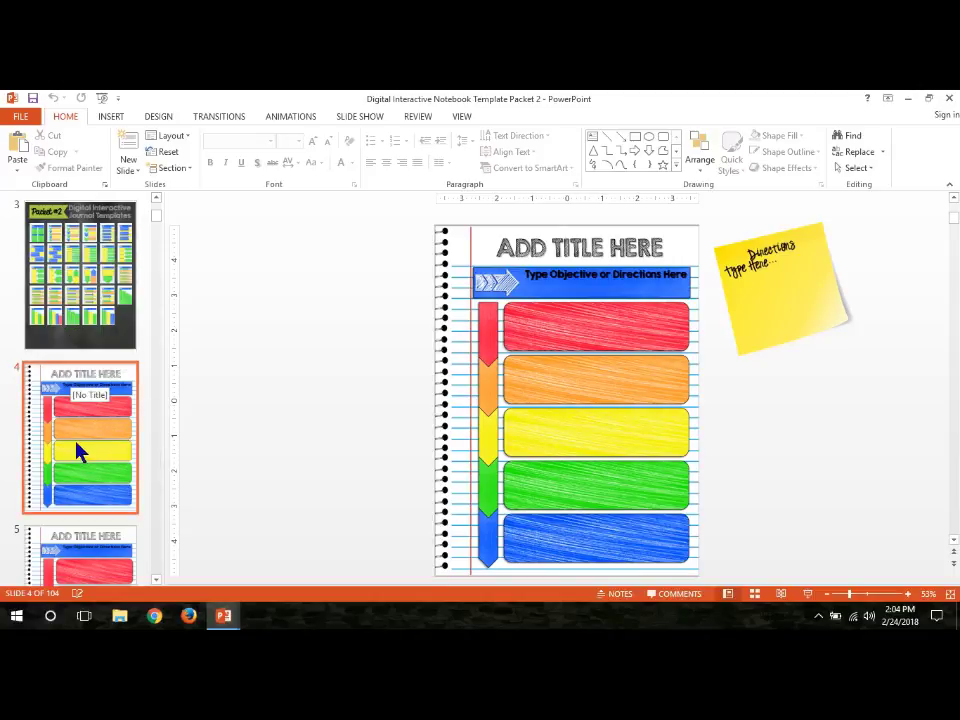
{"action": "right_click", "coordinate": [78, 450]}
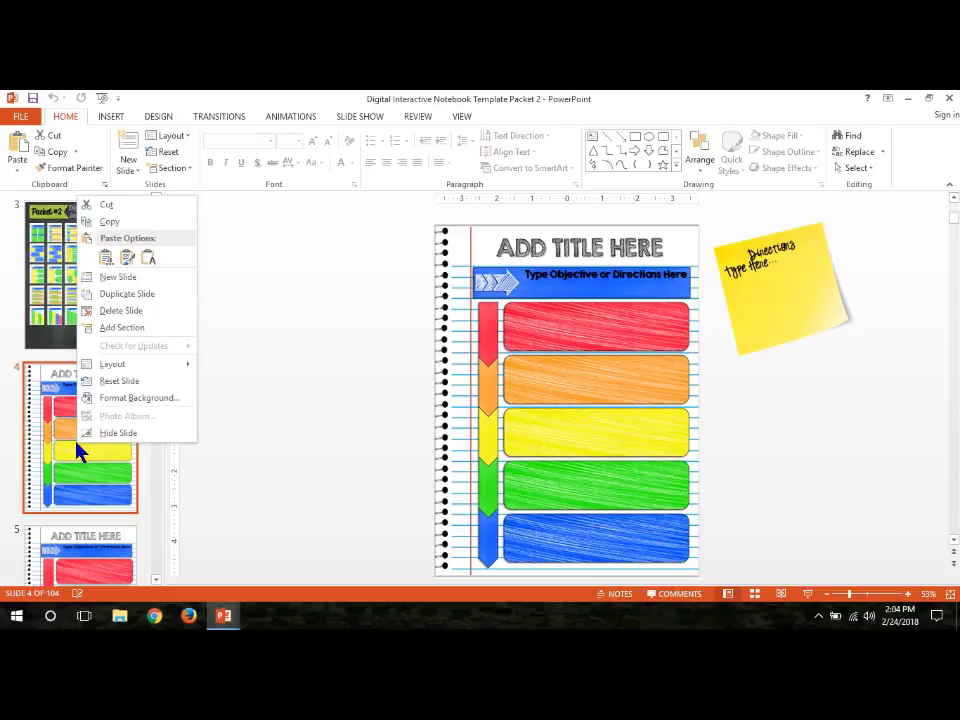
{"action": "left_click", "coordinate": [108, 222]}
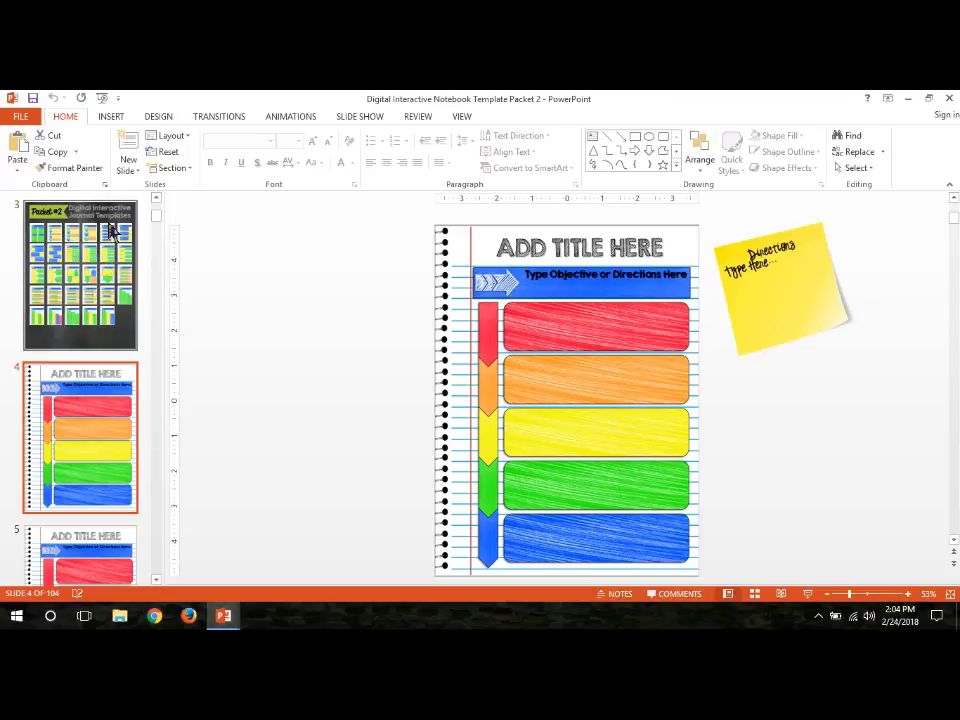
Step: Paste the copied slide into the Fonts Template Horizontal presentation with source formatting kept, and delete the blank first slide
{"action": "left_click", "coordinate": [906, 100]}
{"action": "mouse_move", "coordinate": [236, 621]}
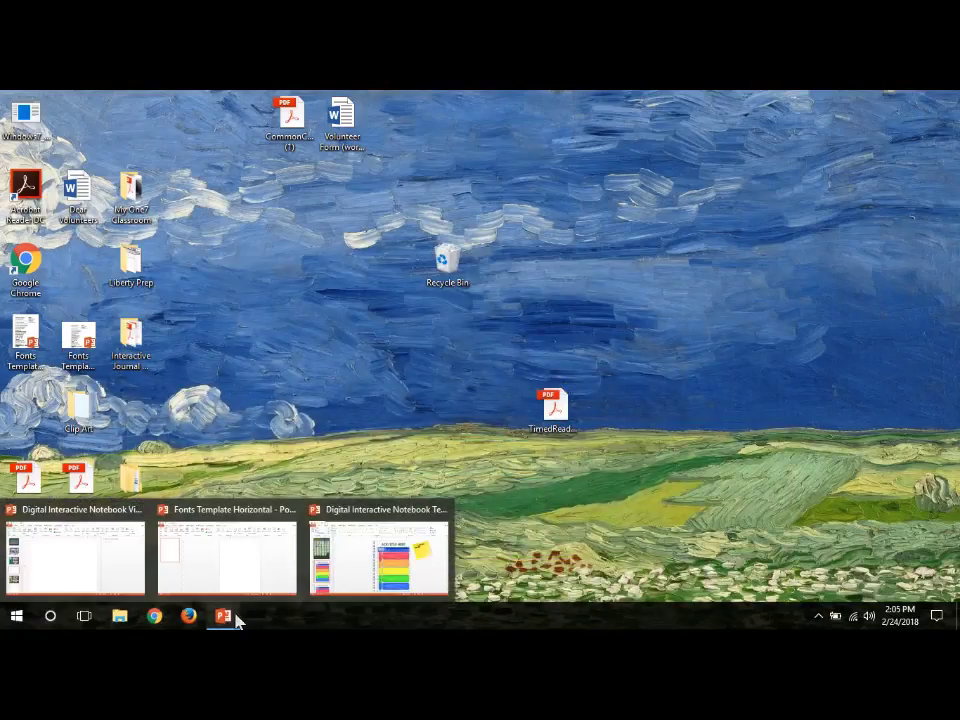
{"action": "left_click", "coordinate": [219, 583]}
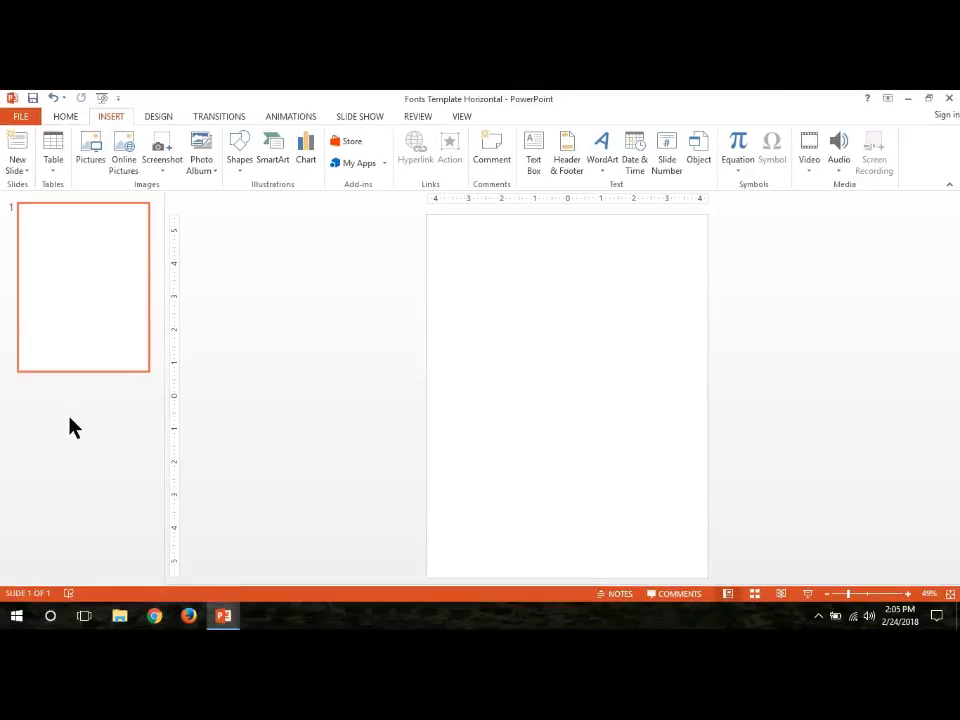
{"action": "right_click", "coordinate": [70, 427]}
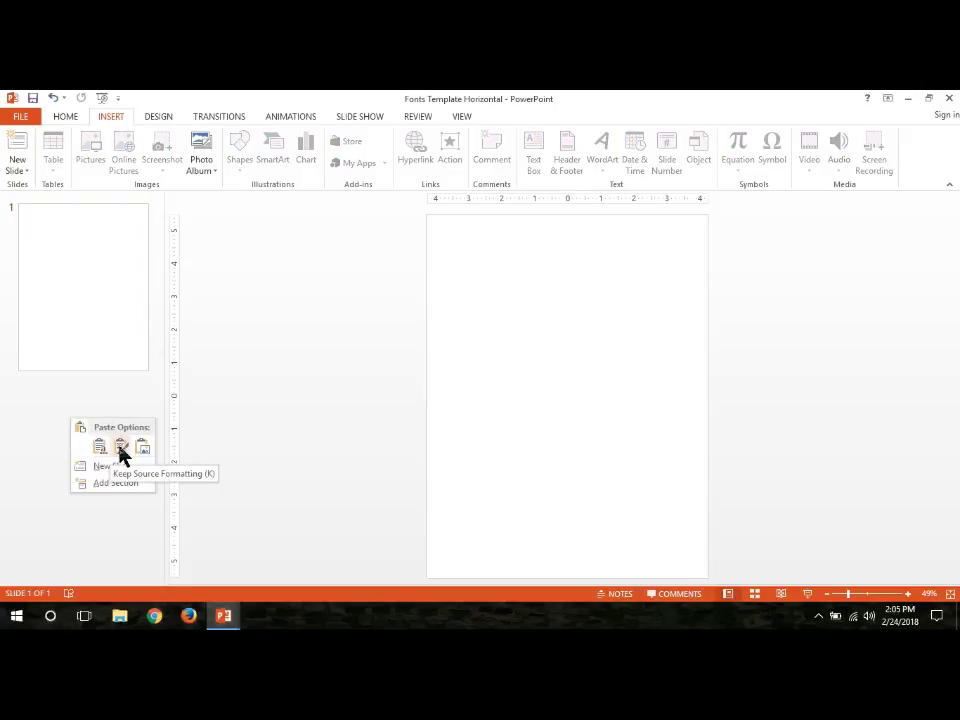
{"action": "left_click", "coordinate": [120, 452]}
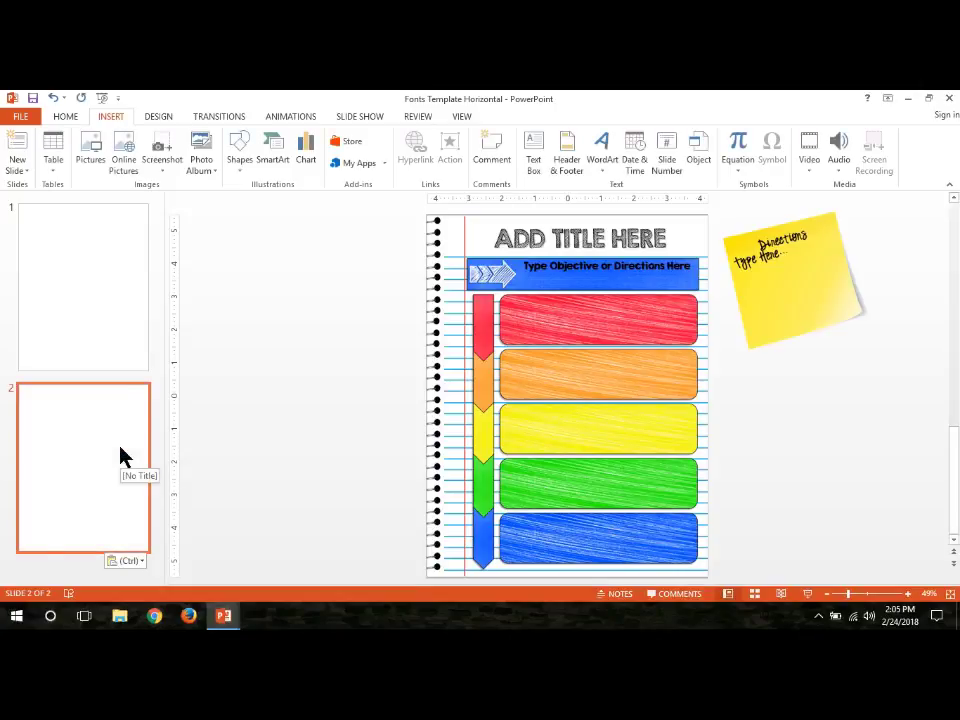
{"action": "left_click", "coordinate": [110, 330]}
{"action": "key", "text": "Delete"}
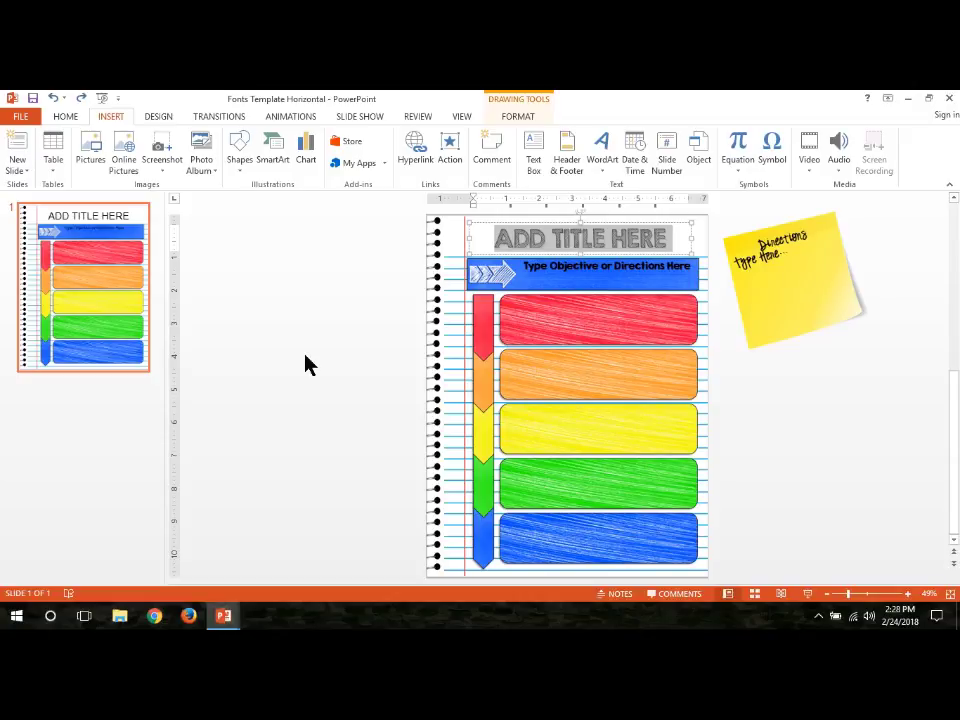
Step: Replace the "ADD TITLE HERE" placeholder with the title "U.S. Constitution"
{"action": "type", "text": "U.S. Constitution"}
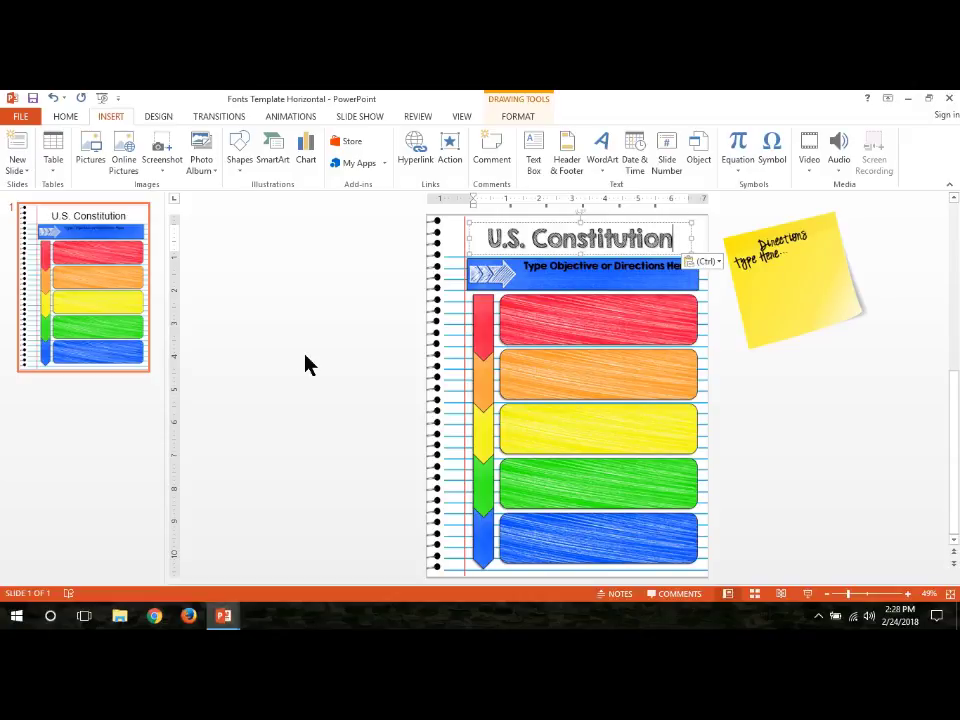
{"action": "left_click", "coordinate": [332, 356]}
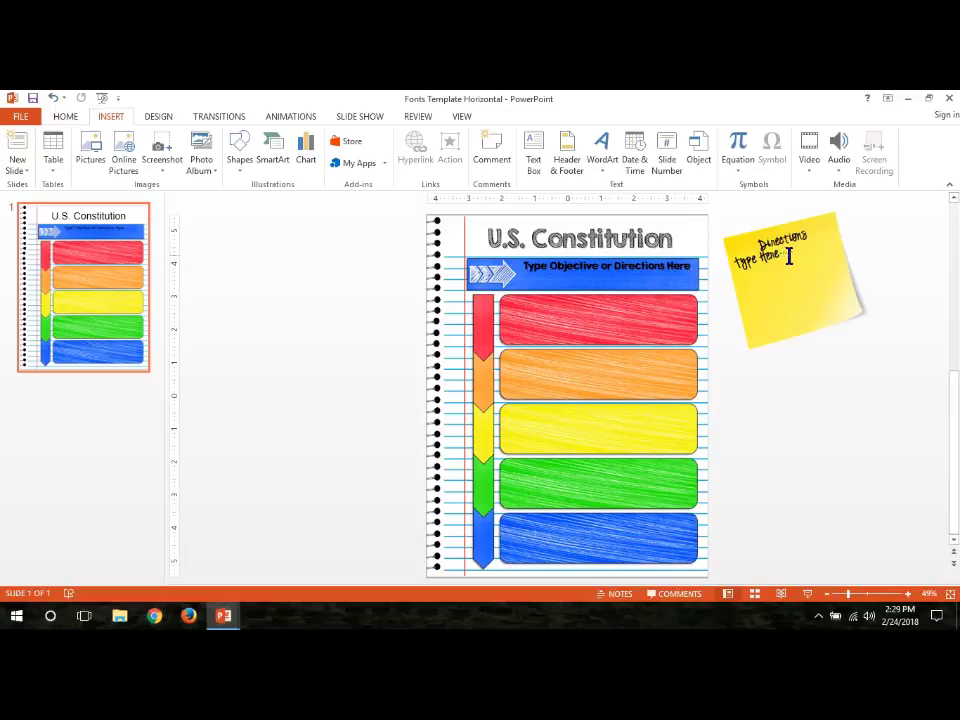
Step: Replace all the text on the yellow sticky note with "Make sure to study these! Test Friday!"
{"action": "mouse_move", "coordinate": [786, 253]}
{"action": "left_mouse_down"}
{"action": "mouse_move", "coordinate": [737, 257]}
{"action": "mouse_move", "coordinate": [742, 272]}
{"action": "left_mouse_up"}
{"action": "type", "text": "Directions"}
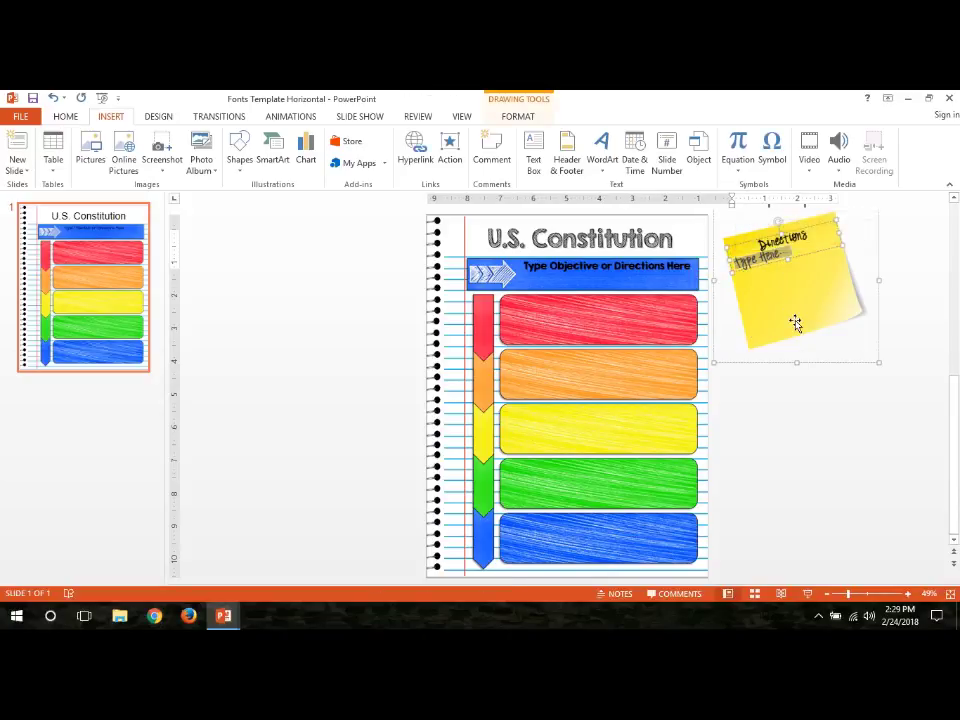
{"action": "left_click", "coordinate": [792, 250]}
{"action": "left_click_drag", "start_coordinate": [793, 250], "coordinate": [758, 236]}
{"action": "type", "text": "Mak"}
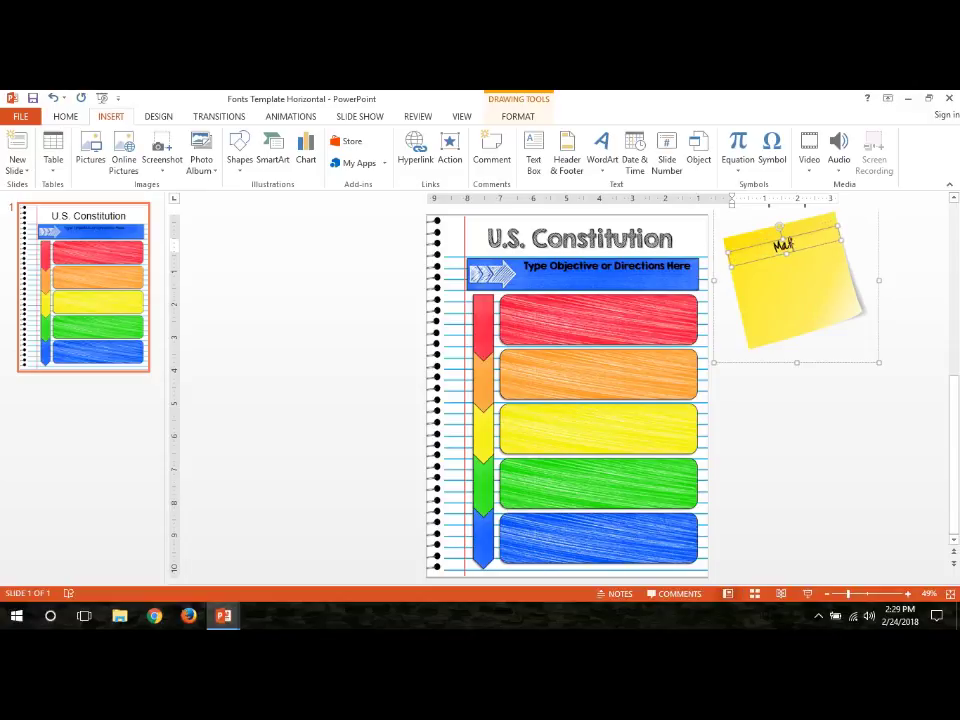
{"action": "type", "text": "e aure to study!"}
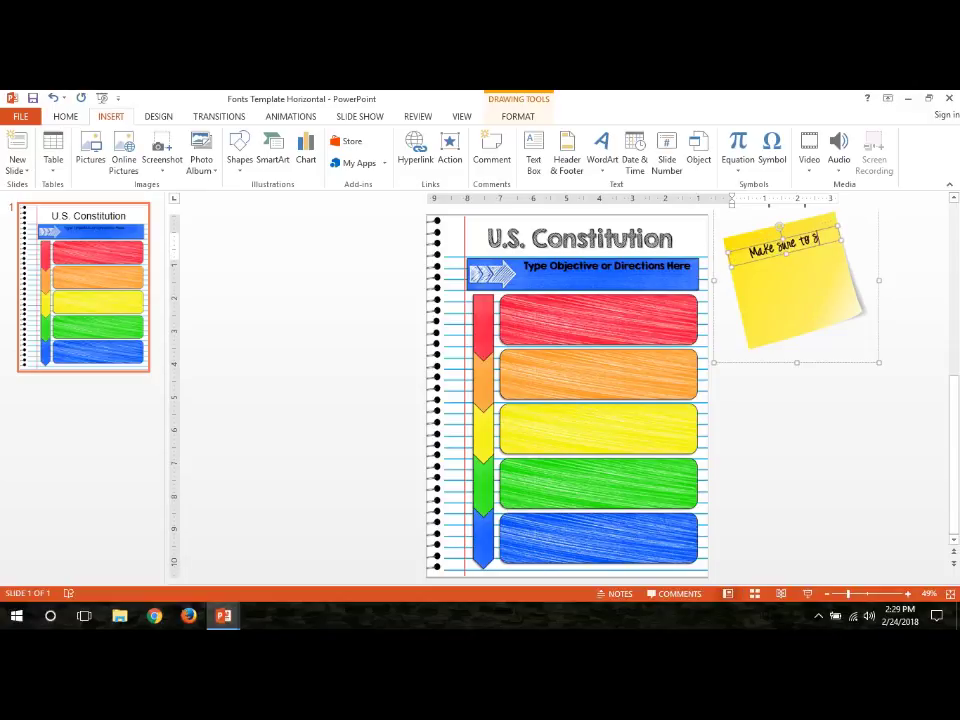
{"action": "key", "text": "Left"}
{"action": "type", "text": "these"}
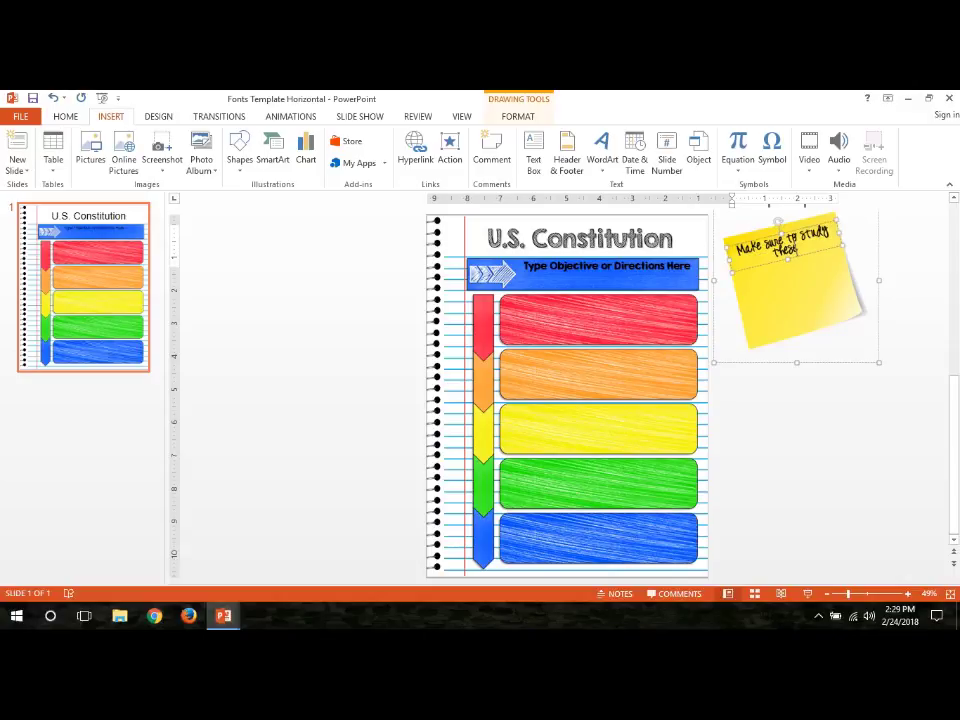
{"action": "key", "text": "End"}
{"action": "type", "text": "Test"}
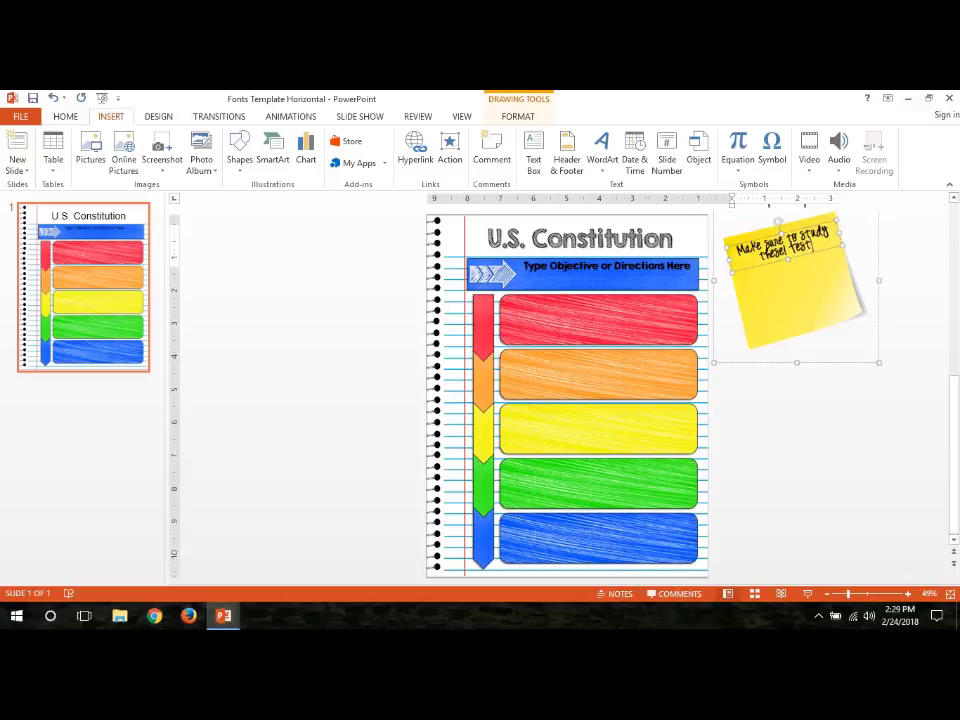
{"action": "type", "text": " Friday!"}
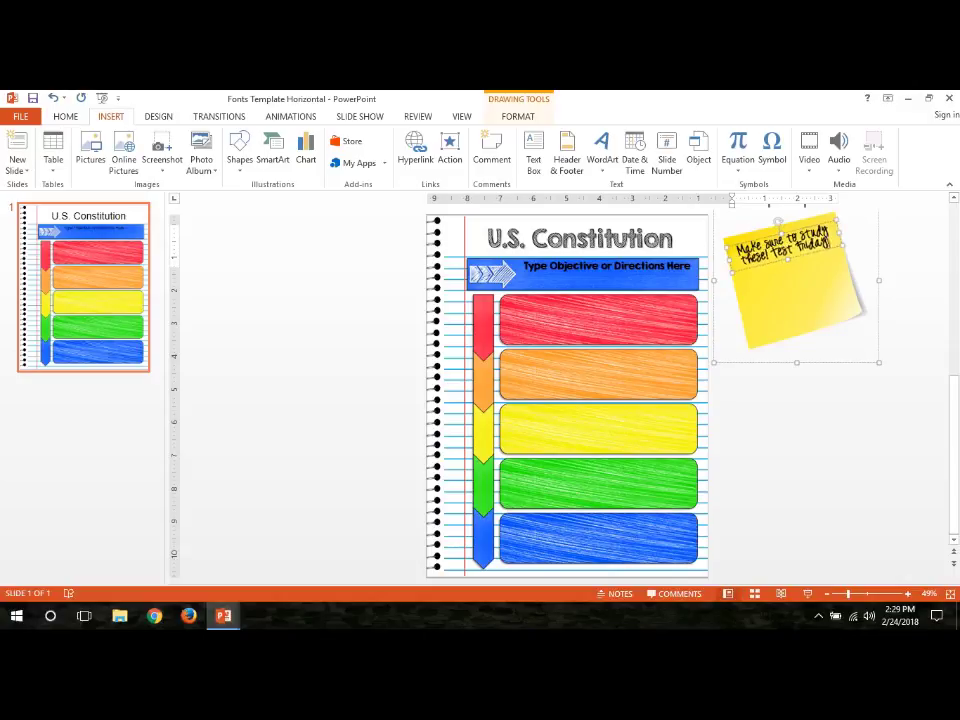
{"action": "left_click", "coordinate": [808, 459]}
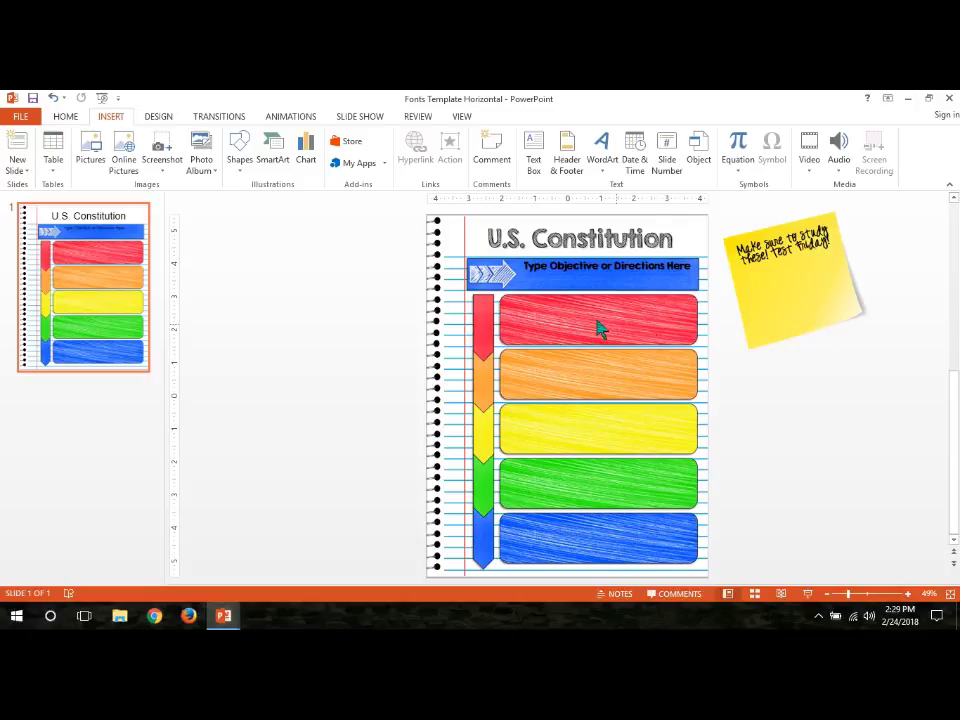
{"action": "left_click", "coordinate": [553, 265]}
{"action": "left_click_drag", "start_coordinate": [522, 266], "coordinate": [675, 268]}
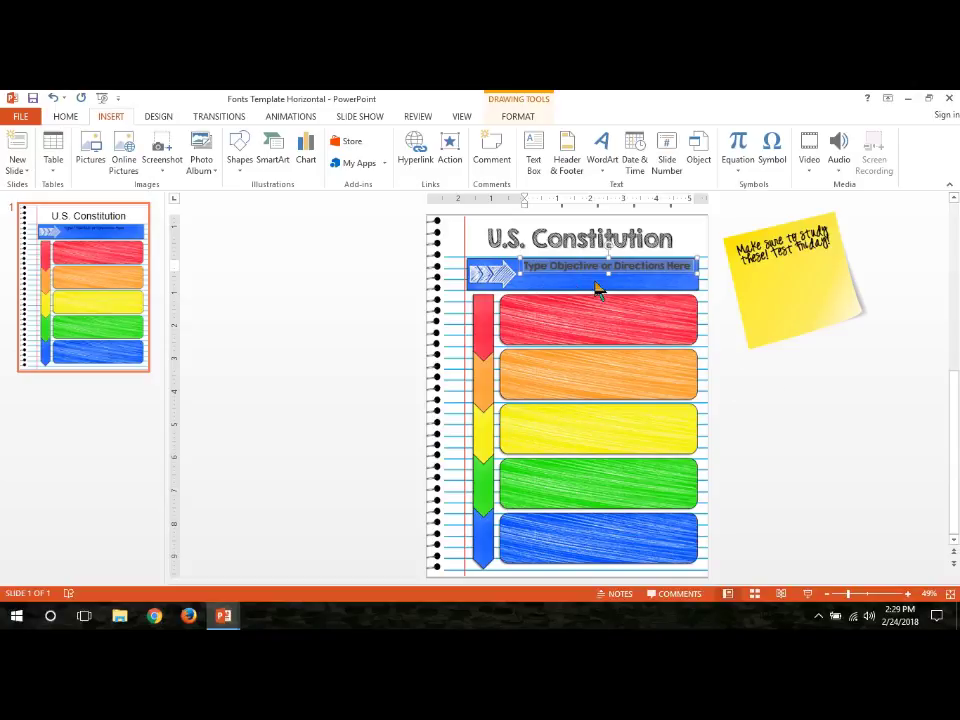
{"action": "left_click", "coordinate": [780, 349]}
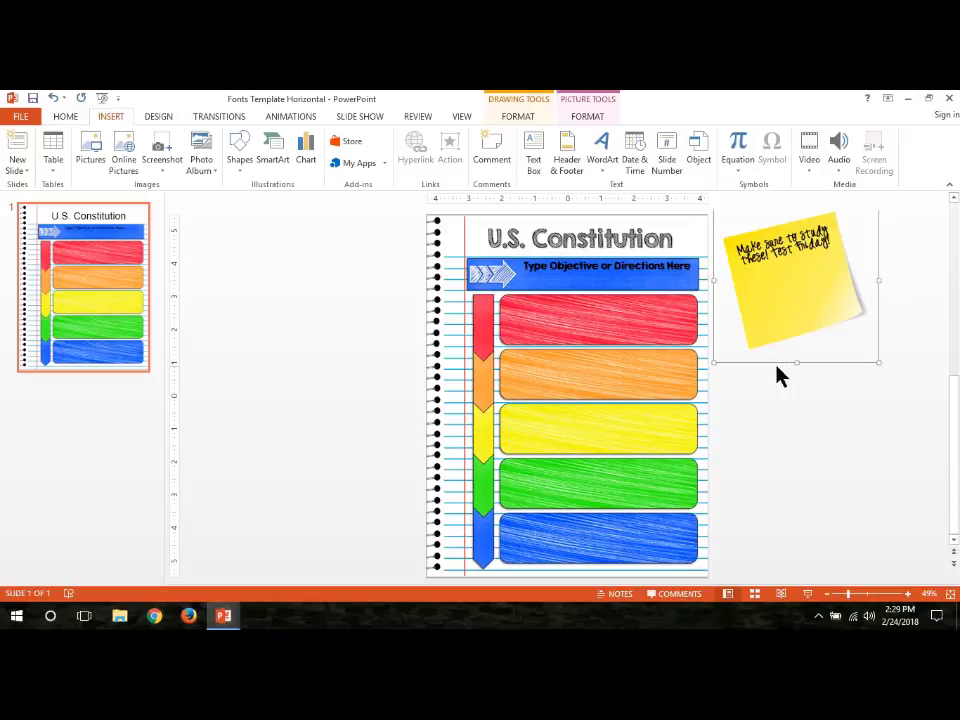
Step: Duplicate the objective text box from the blue banner and place the copy along the upper edge of the orange box
{"action": "left_click", "coordinate": [578, 268]}
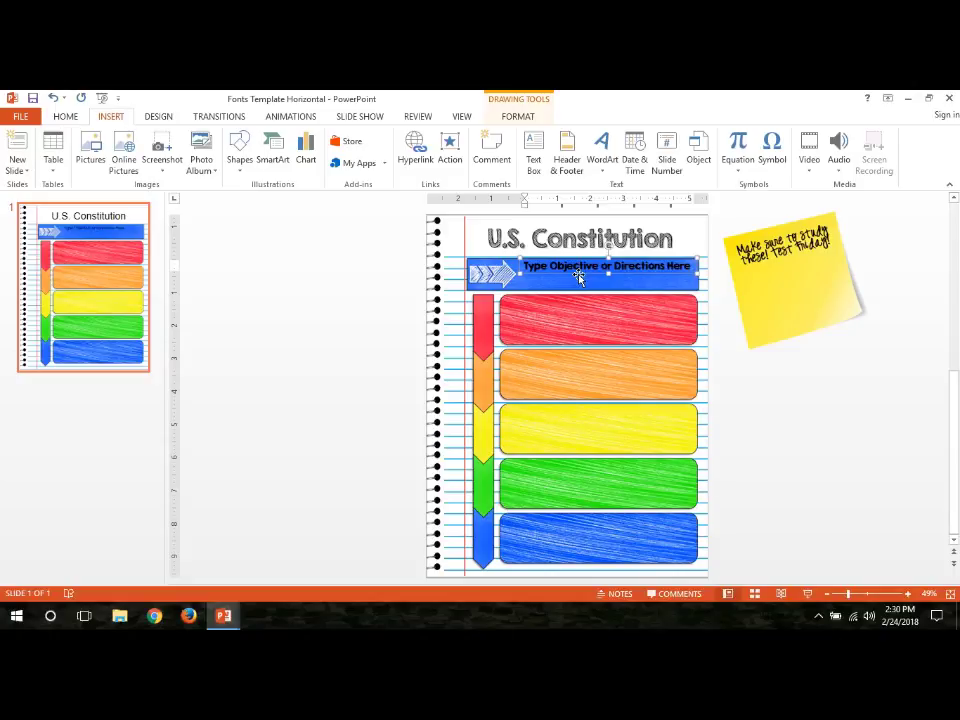
{"action": "key", "text": "Escape"}
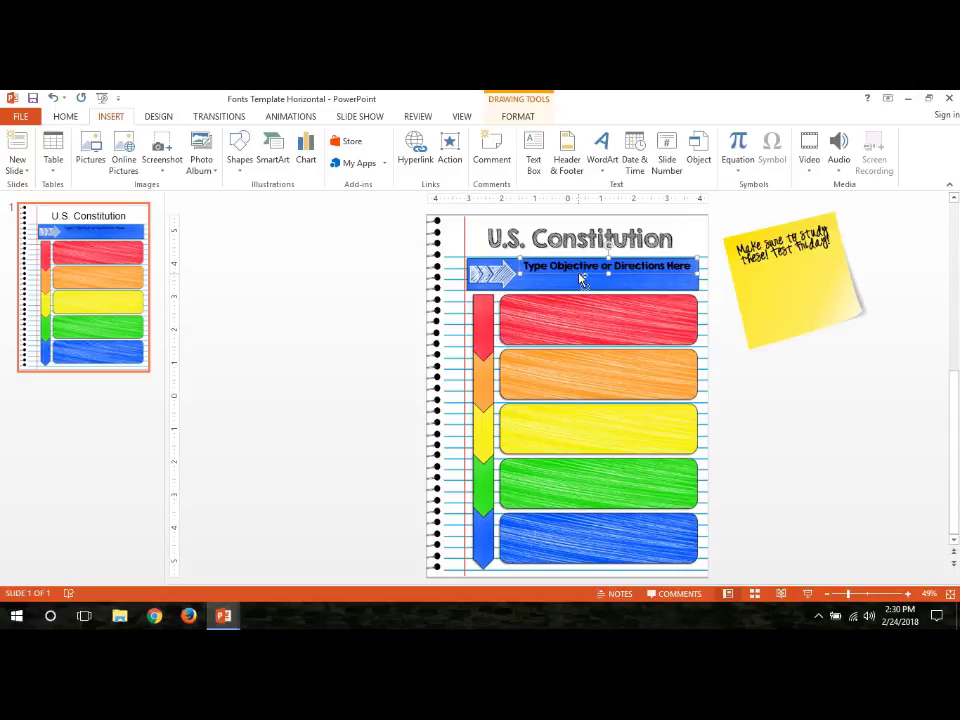
{"action": "key", "text": "ctrl+v"}
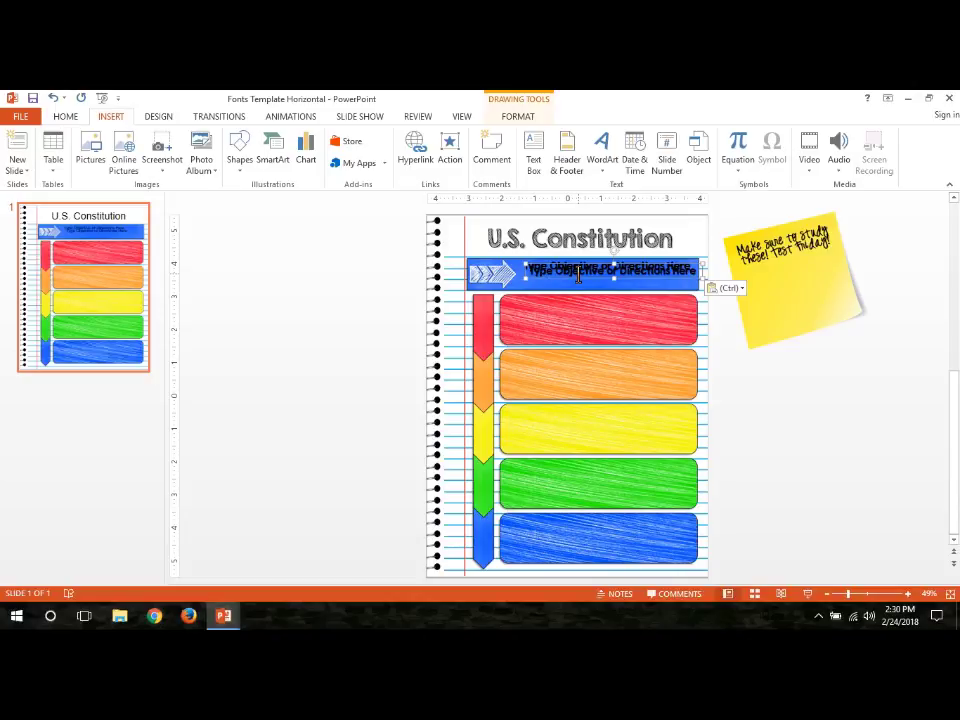
{"action": "left_click_drag", "start_coordinate": [578, 274], "coordinate": [554, 362]}
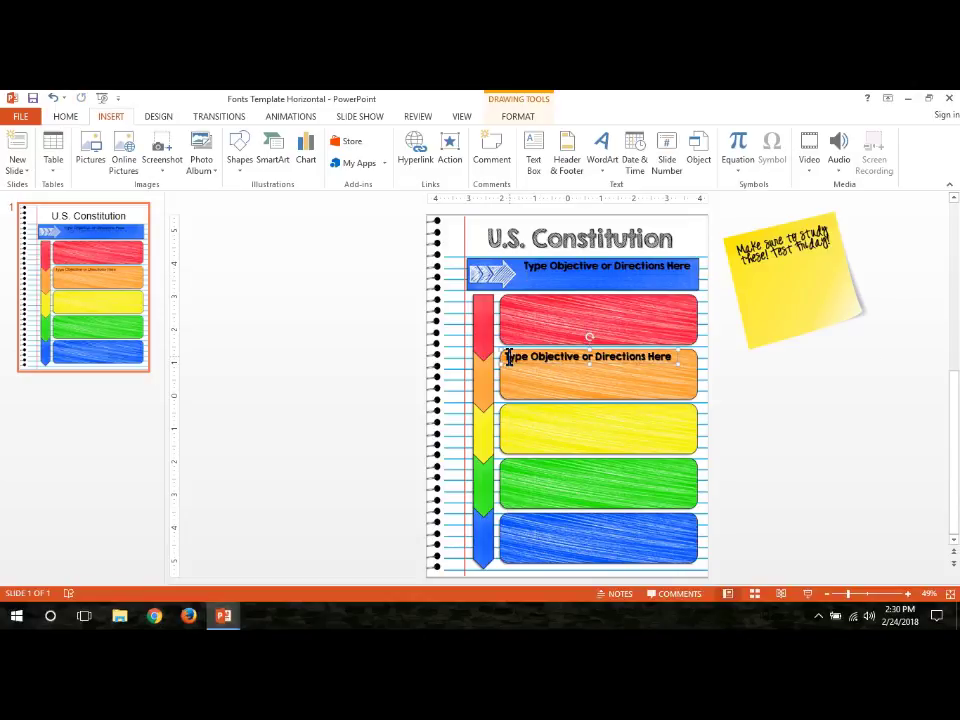
Step: Replace the text in the duplicated text box on the orange box with "Who?"
{"action": "left_click_drag", "start_coordinate": [509, 357], "coordinate": [670, 366]}
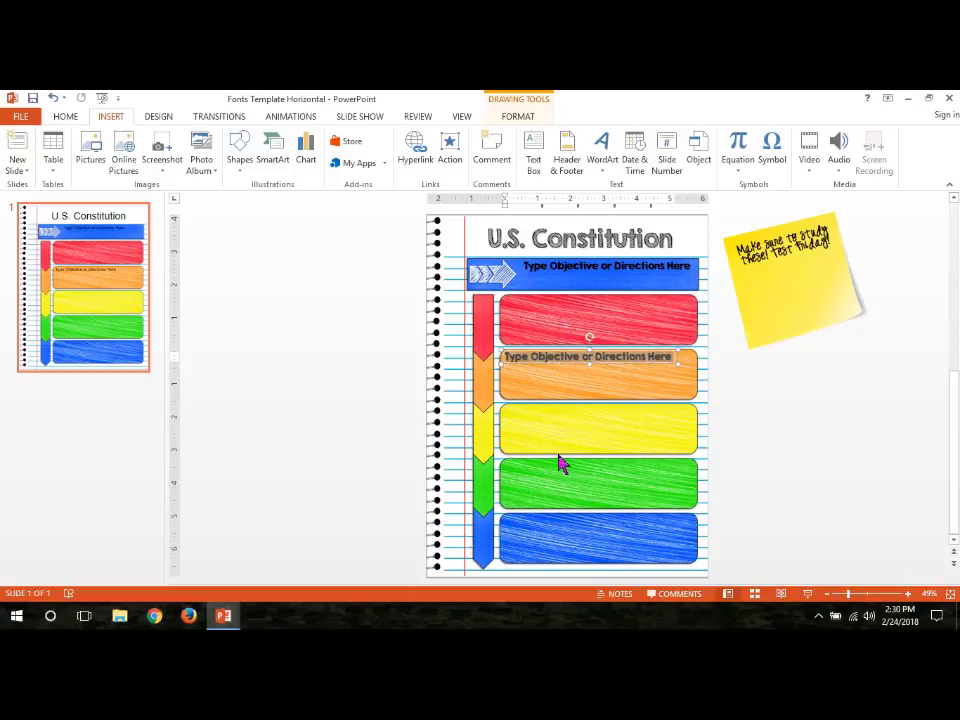
{"action": "type", "text": "Wha"}
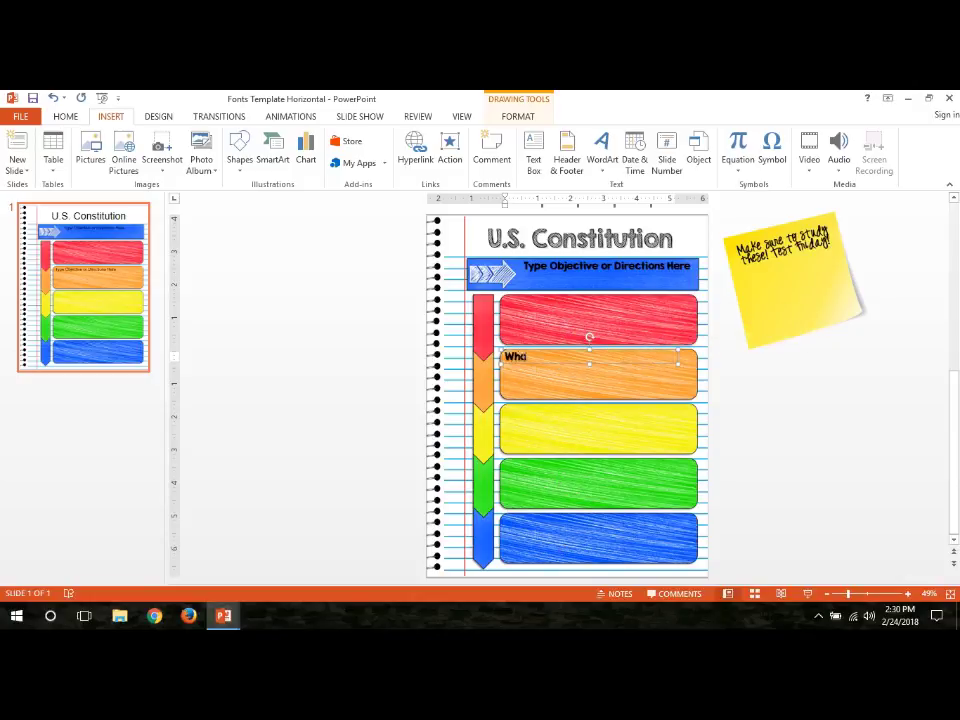
{"action": "key", "text": "BackSpace"}
{"action": "type", "text": "o?"}
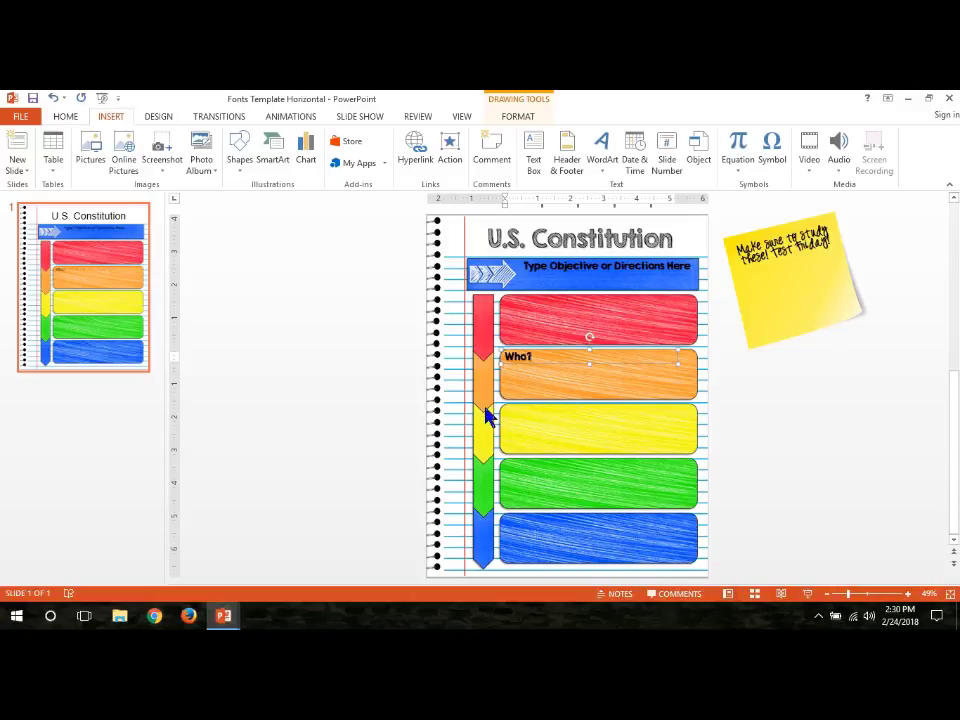
Step: Narrow the "Who?" text box, then rotate it to read vertically upward on the red arrow
{"action": "left_click_drag", "start_coordinate": [677, 364], "coordinate": [551, 362]}
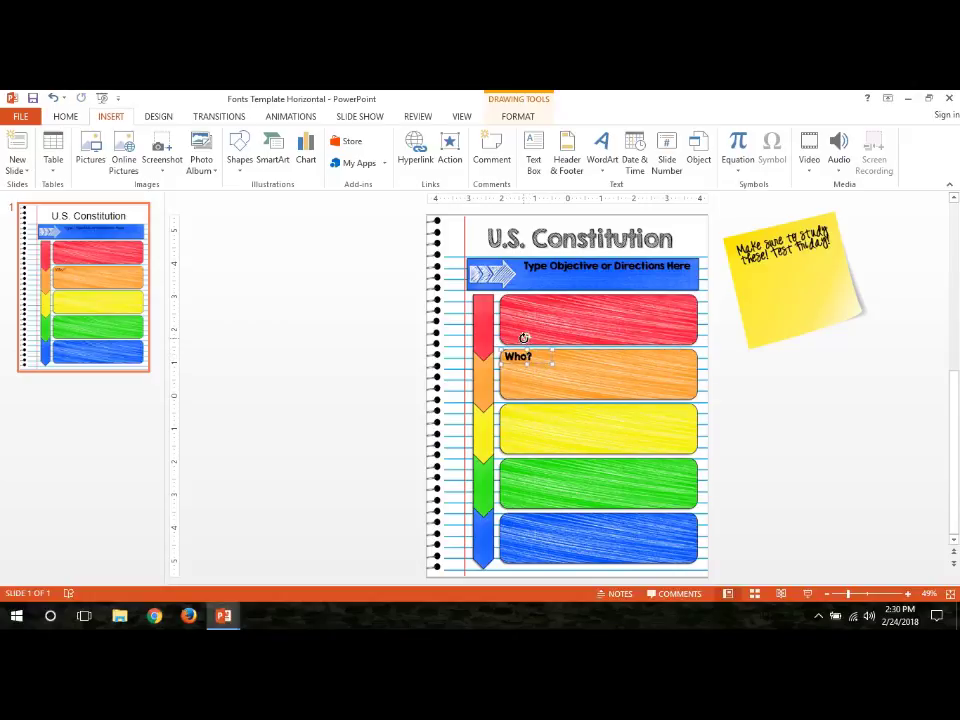
{"action": "left_click_drag", "start_coordinate": [523, 334], "coordinate": [483, 319]}
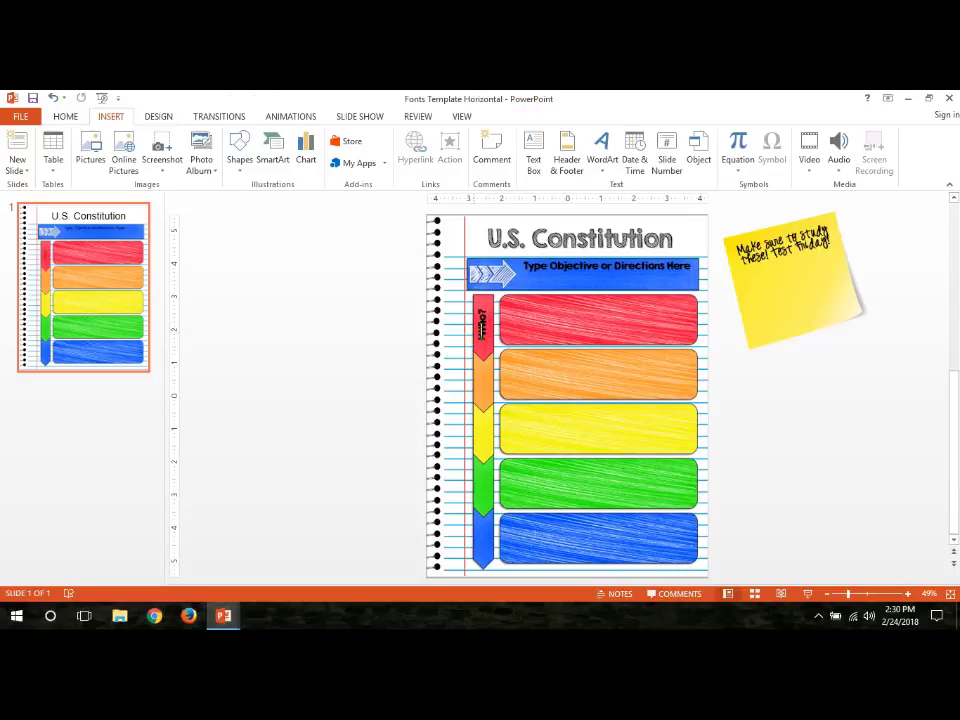
Step: Duplicate the vertical "Who?" label onto the orange arrow and change the copy's text to "What?"
{"action": "left_click", "coordinate": [487, 333]}
{"action": "left_click", "coordinate": [481, 341]}
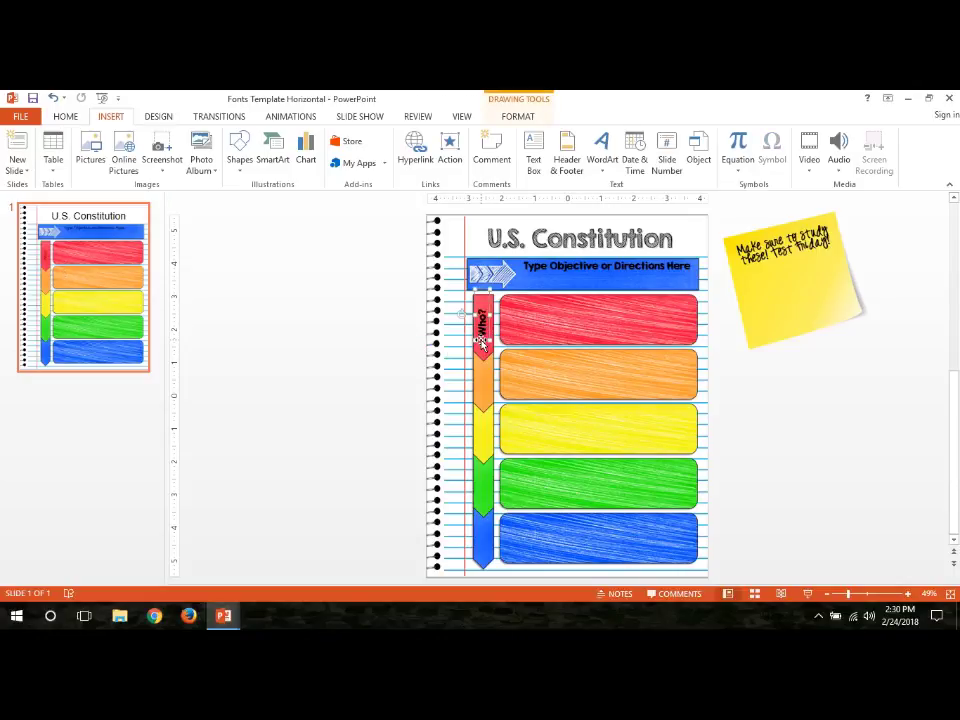
{"action": "key", "text": "ctrl+v"}
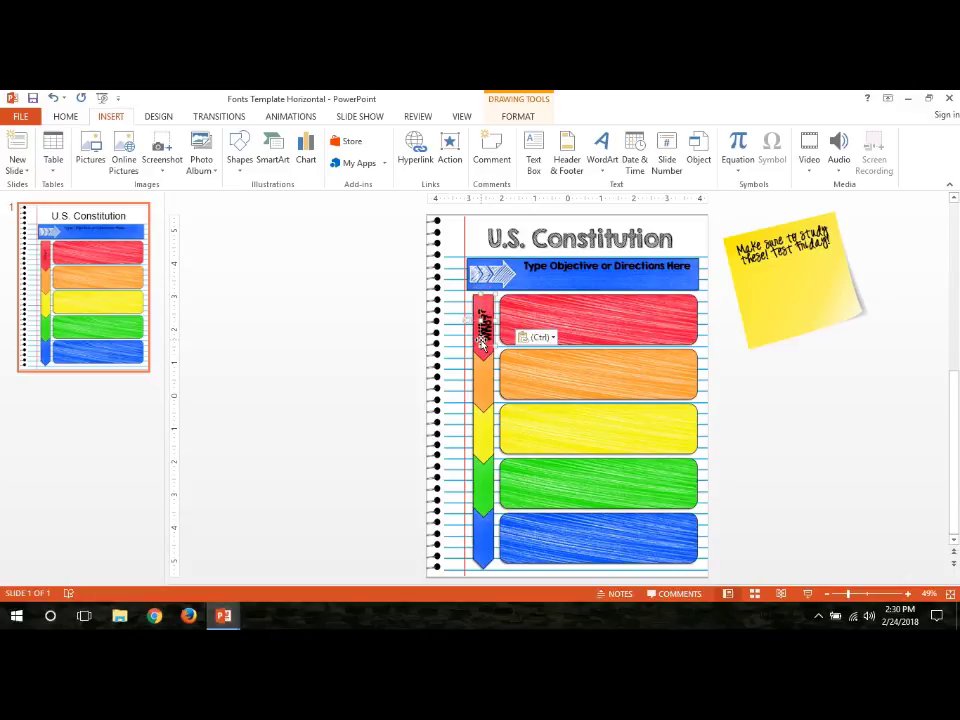
{"action": "left_click_drag", "start_coordinate": [481, 341], "coordinate": [482, 398]}
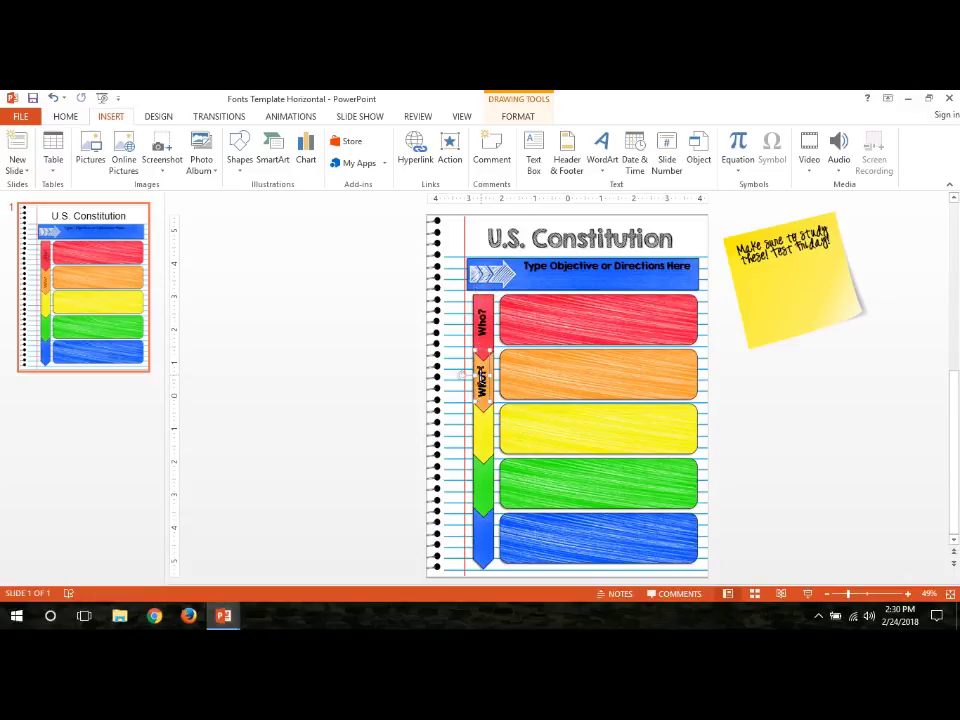
{"action": "double_click", "coordinate": [466, 378]}
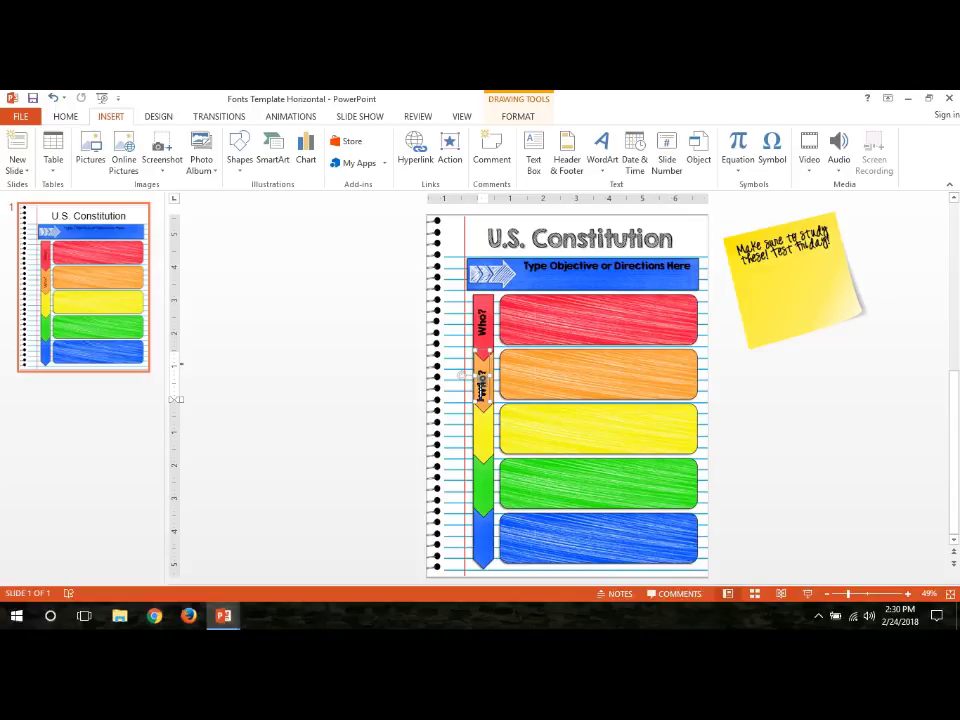
{"action": "type", "text": "What"}
{"action": "left_click", "coordinate": [340, 377]}
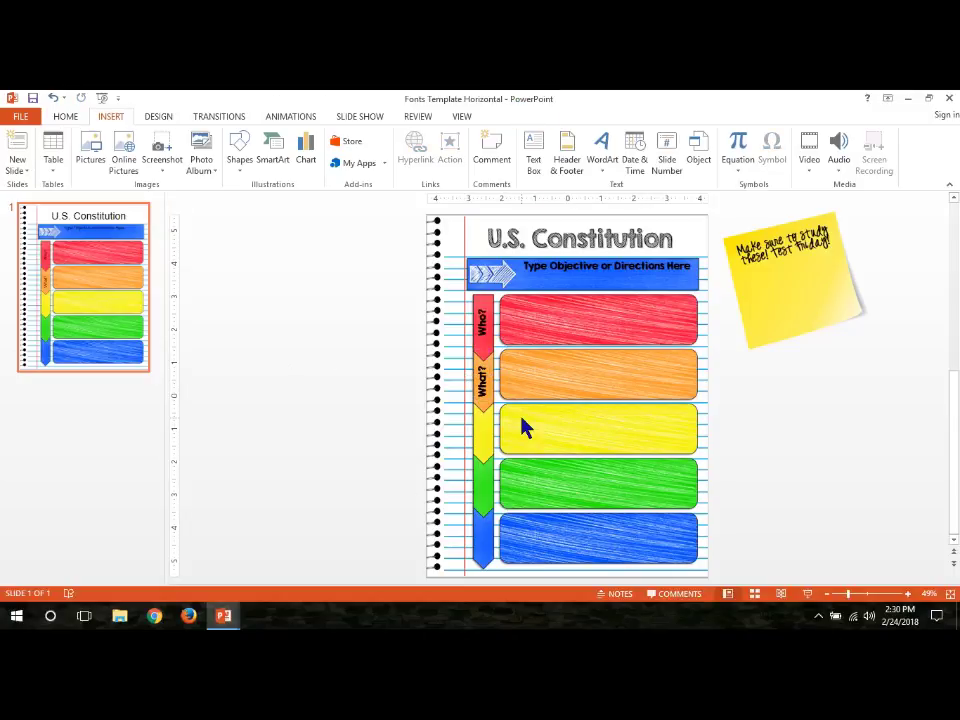
{"action": "left_click", "coordinate": [242, 158]}
{"action": "left_click", "coordinate": [244, 155]}
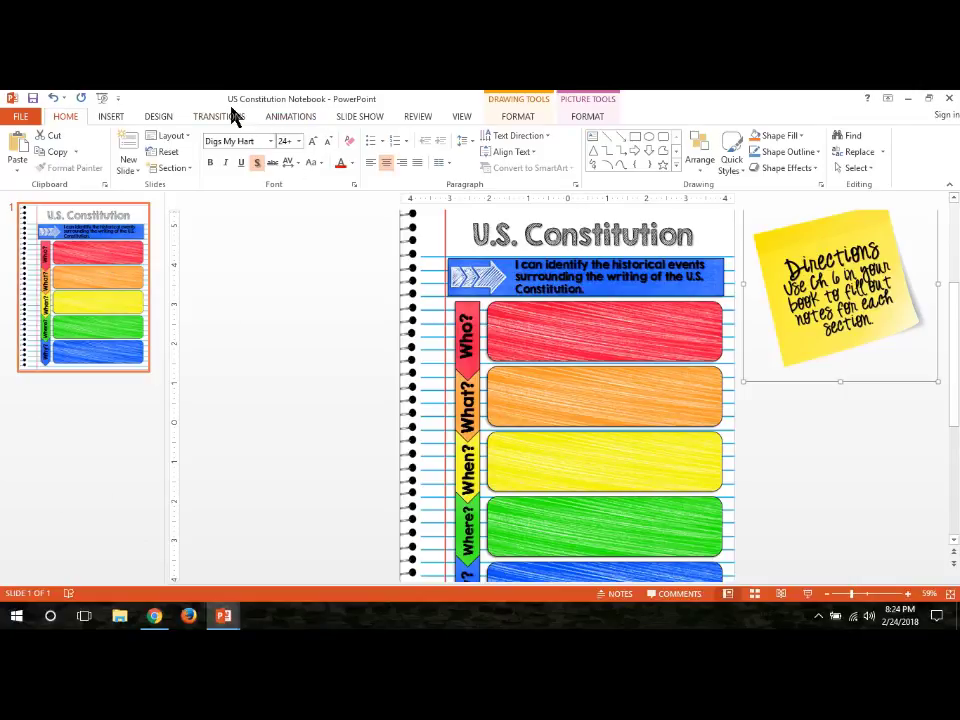
Step: Export all slides to the Desktop in PNG Portable Network Graphics Format under the name US Constitution Notebook
{"action": "left_click", "coordinate": [36, 122]}
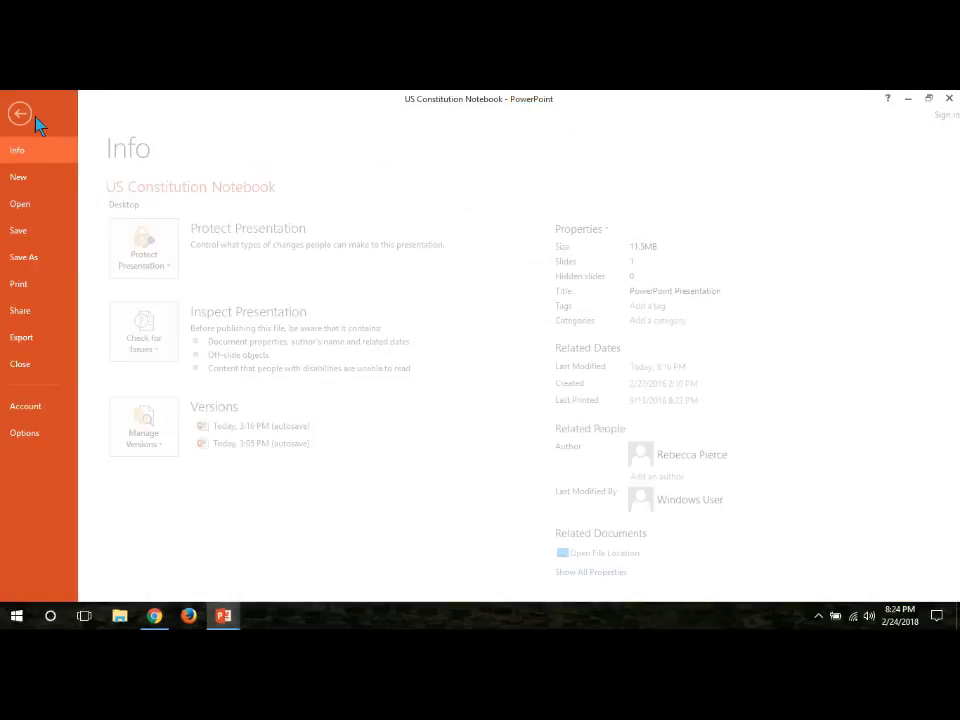
{"action": "left_click", "coordinate": [31, 257]}
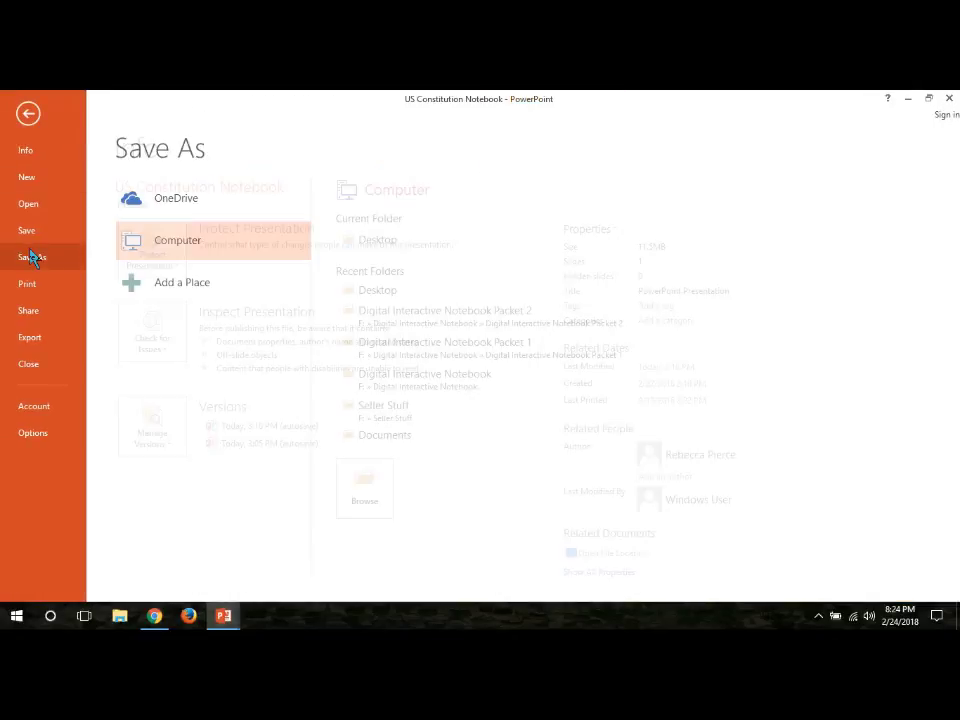
{"action": "left_click", "coordinate": [378, 244]}
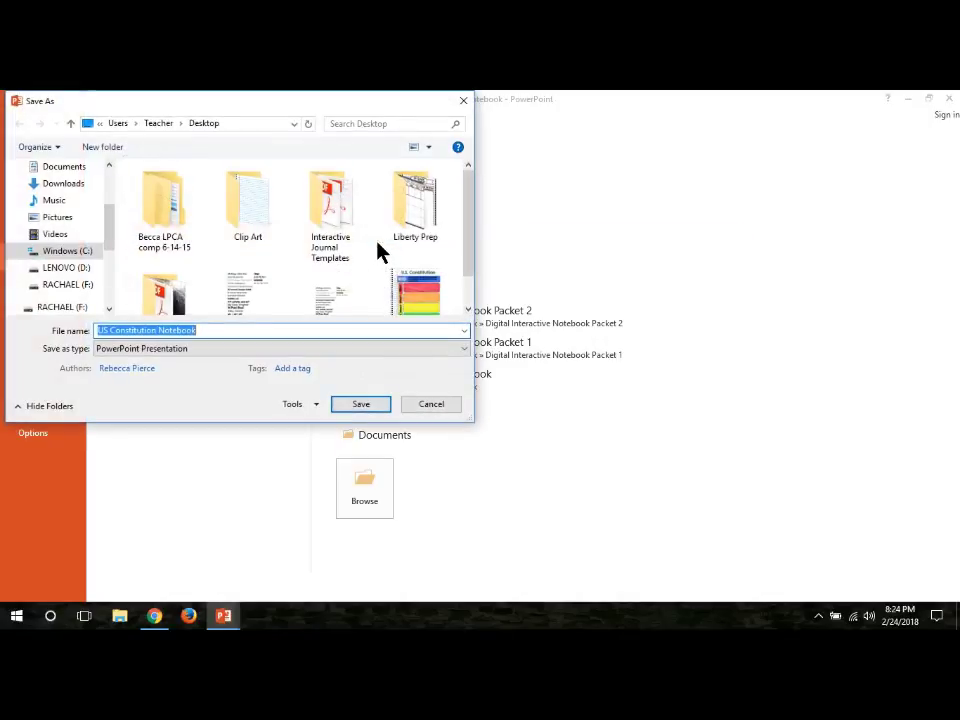
{"action": "left_click", "coordinate": [202, 352]}
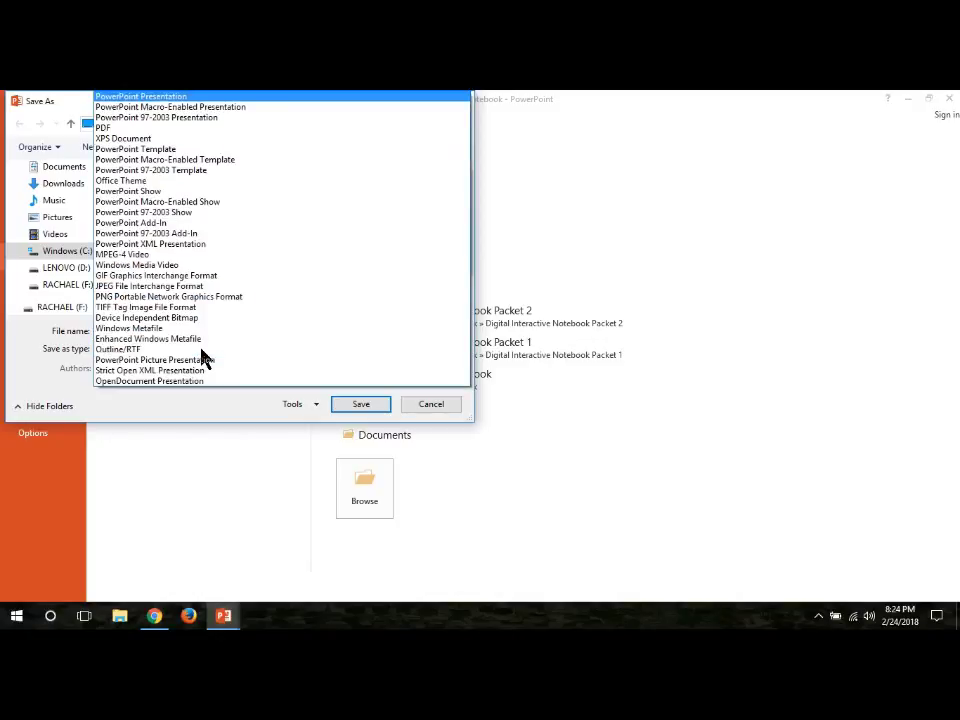
{"action": "left_click", "coordinate": [121, 299]}
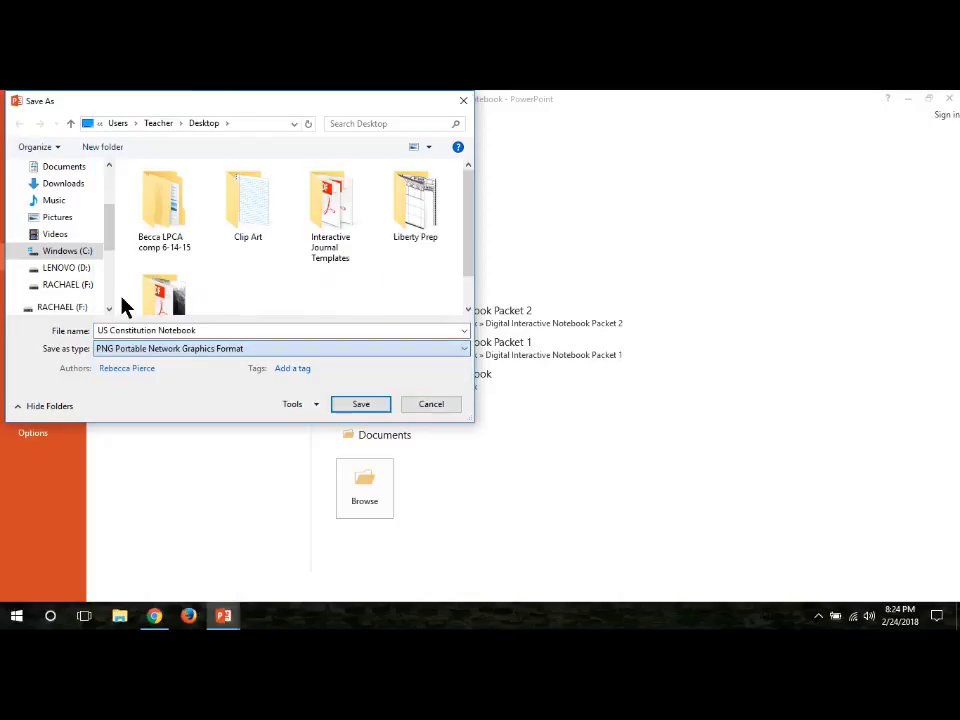
{"action": "left_click", "coordinate": [358, 407]}
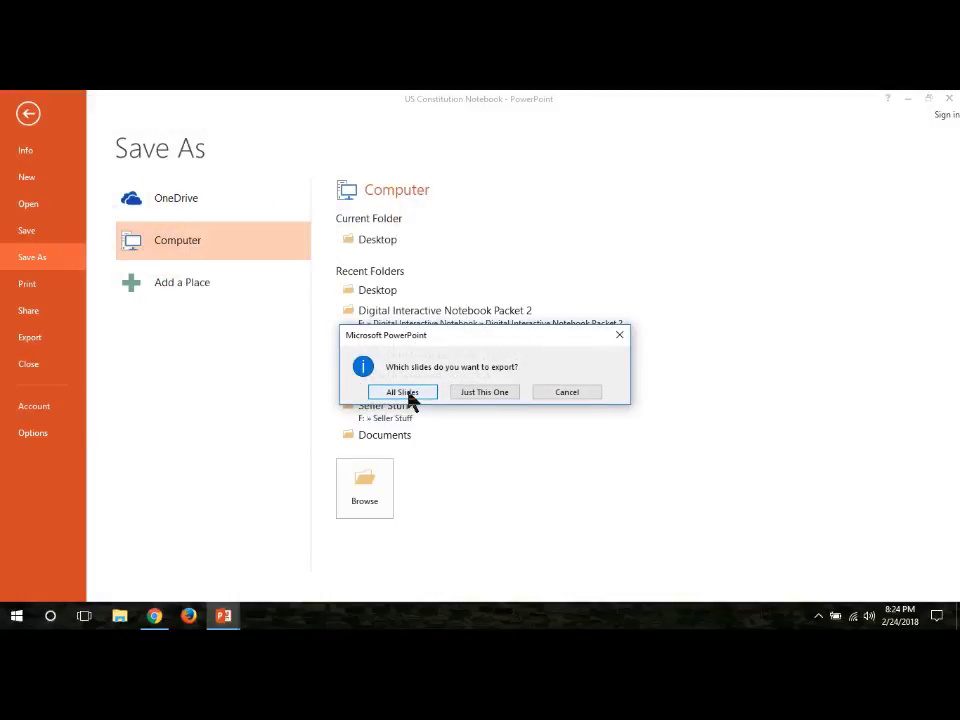
{"action": "left_click", "coordinate": [404, 392]}
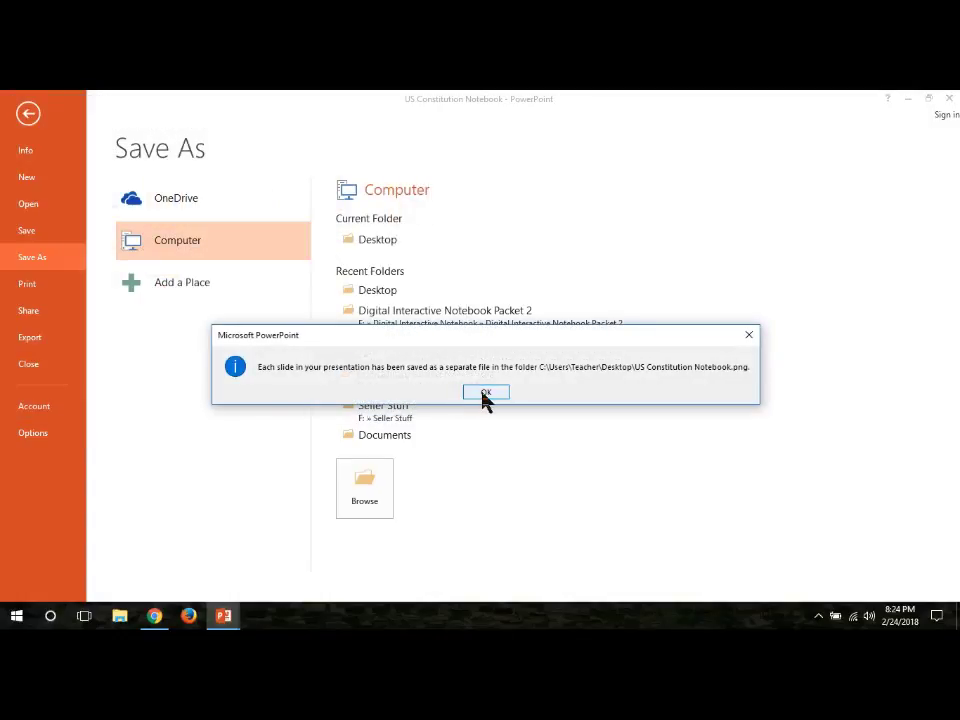
{"action": "left_click", "coordinate": [485, 393]}
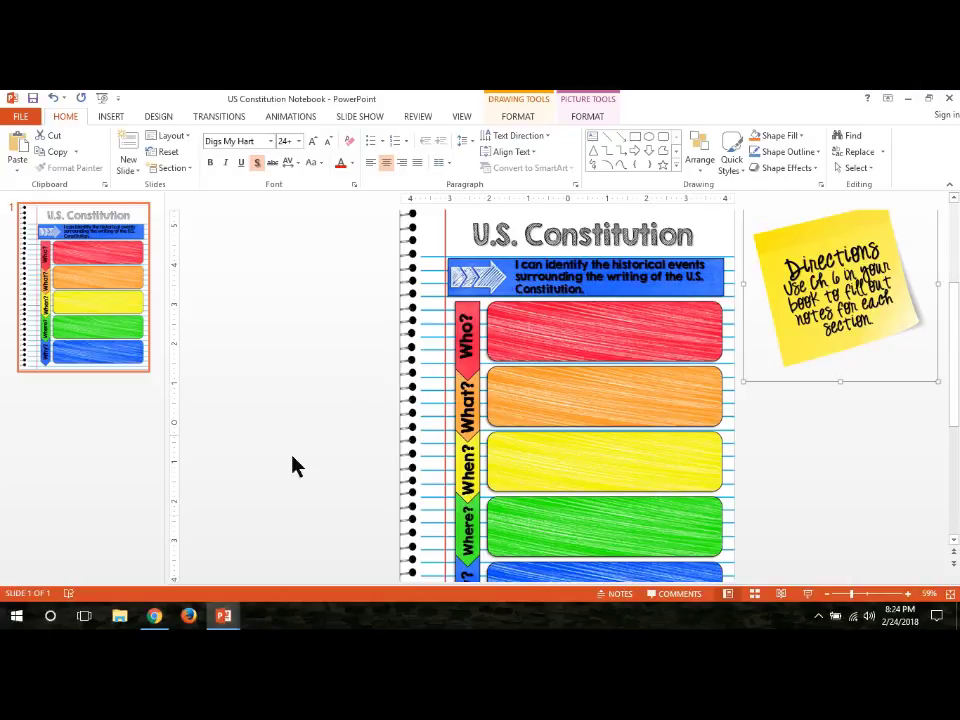
Step: Switch to Google Drive in Chrome and create a new blank Google Slides presentation
{"action": "mouse_move", "coordinate": [155, 618]}
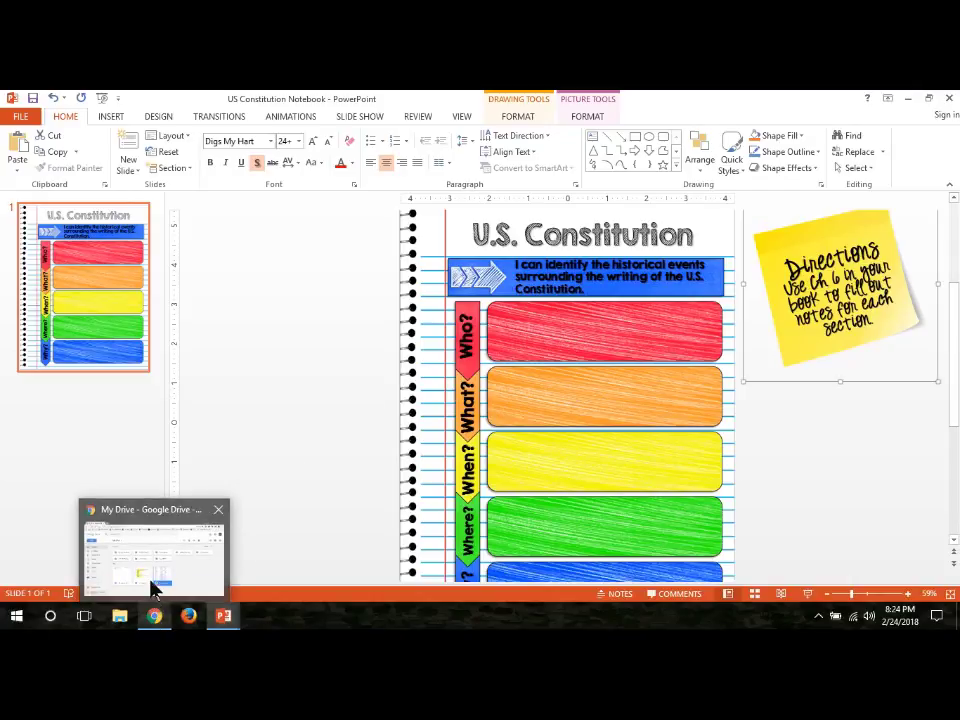
{"action": "left_click", "coordinate": [152, 588]}
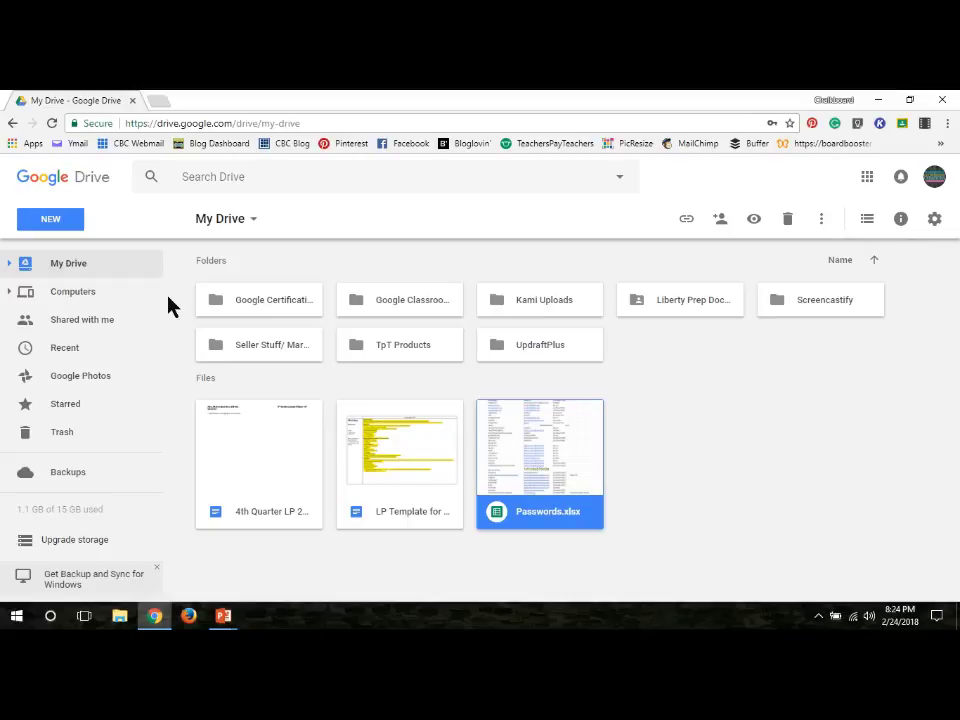
{"action": "left_click", "coordinate": [75, 226]}
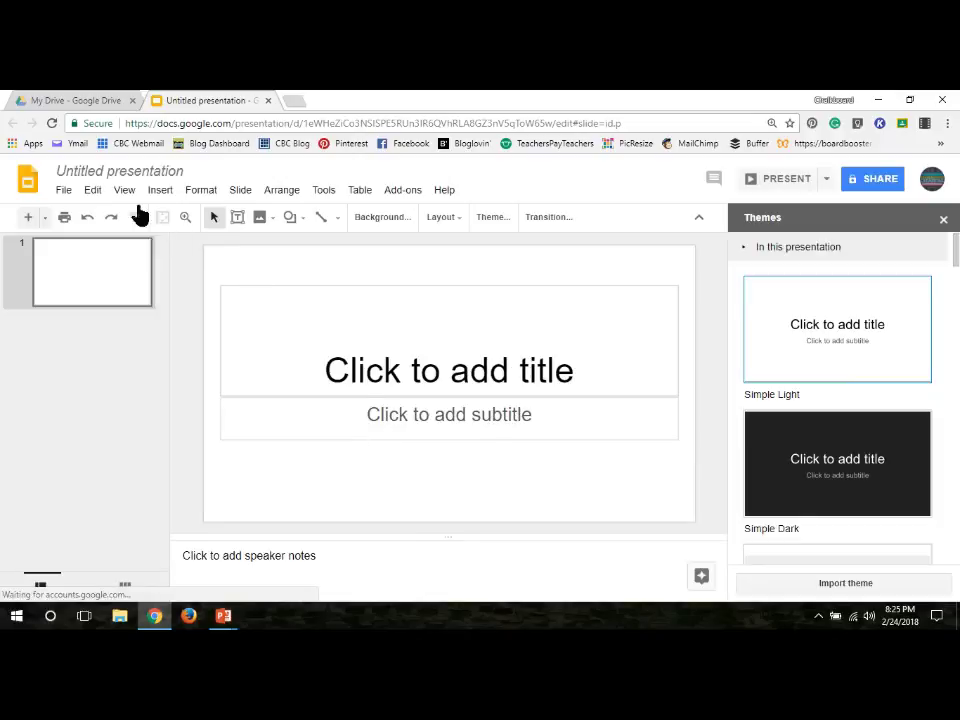
Step: Rename the untitled presentation as "US Constitution"
{"action": "left_click", "coordinate": [130, 176]}
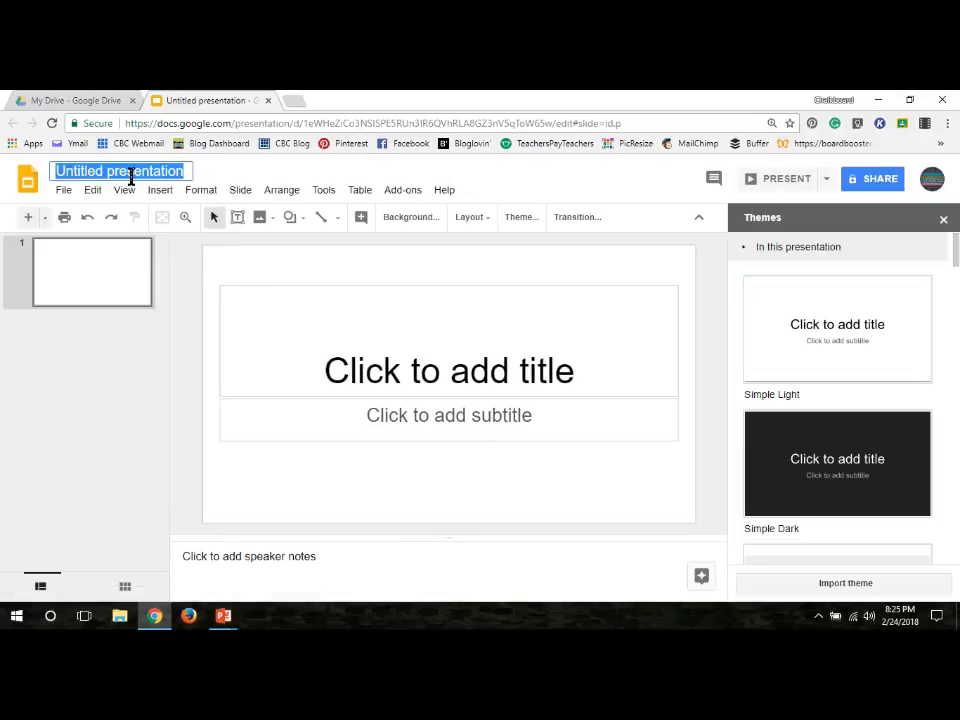
{"action": "type", "text": "Type Here"}
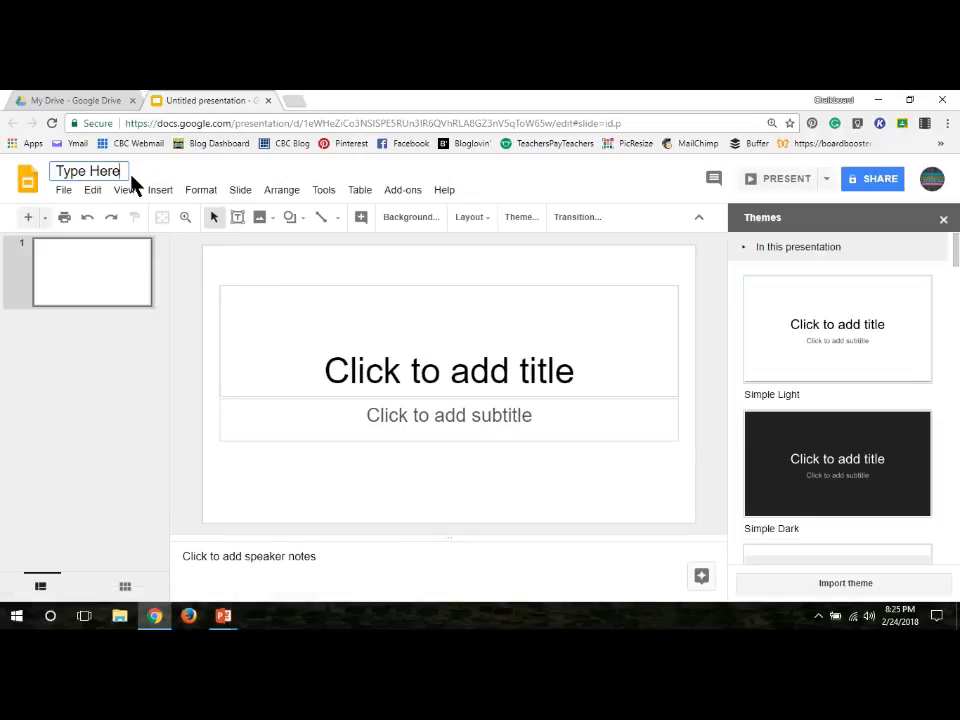
{"action": "key", "text": "BackSpace"}
{"action": "key", "text": "BackSpace"}
{"action": "key", "text": "BackSpace"}
{"action": "key", "text": "BackSpace"}
{"action": "key", "text": "BackSpace"}
{"action": "key", "text": "BackSpace"}
{"action": "key", "text": "BackSpace"}
{"action": "key", "text": "BackSpace"}
{"action": "key", "text": "BackSpace"}
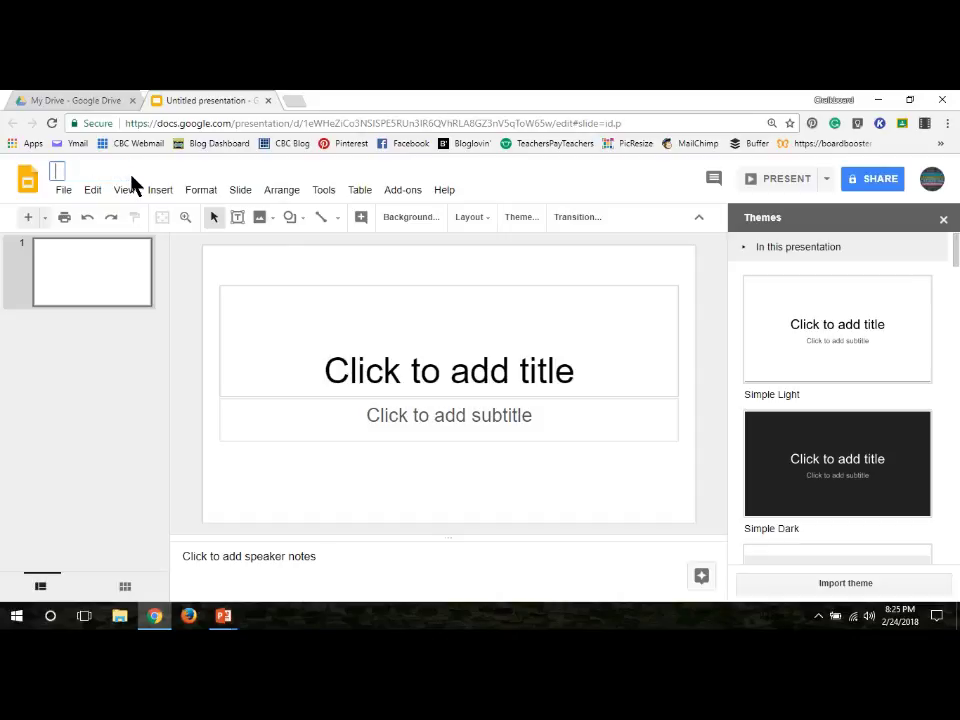
{"action": "type", "text": "US Constitution"}
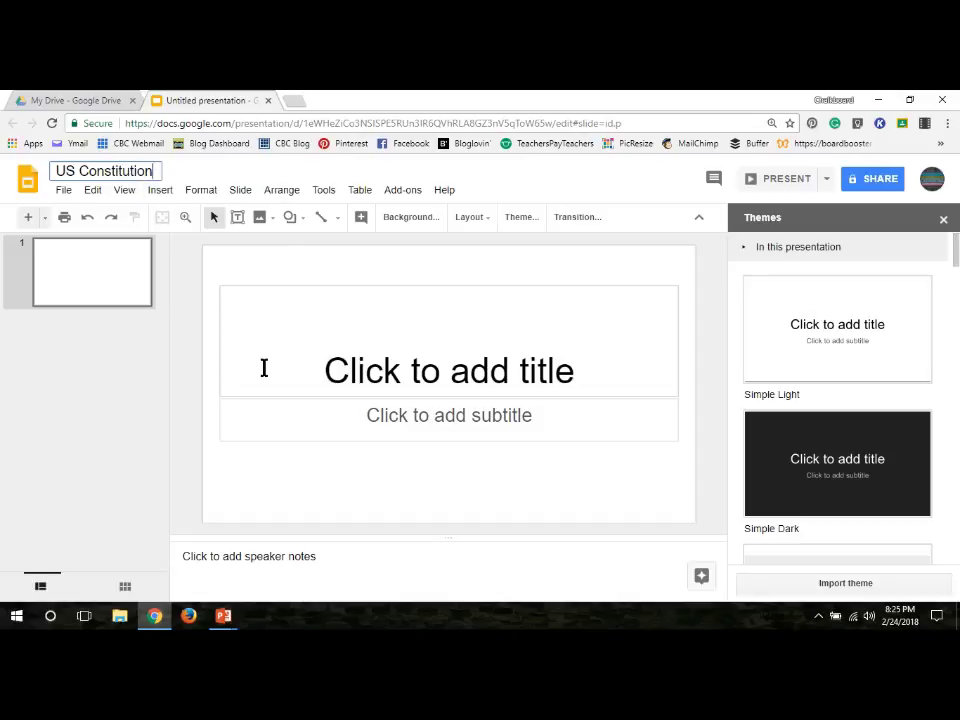
Step: Delete the subtitle and title placeholders from the first slide and dismiss the theme choices
{"action": "left_click", "coordinate": [272, 401]}
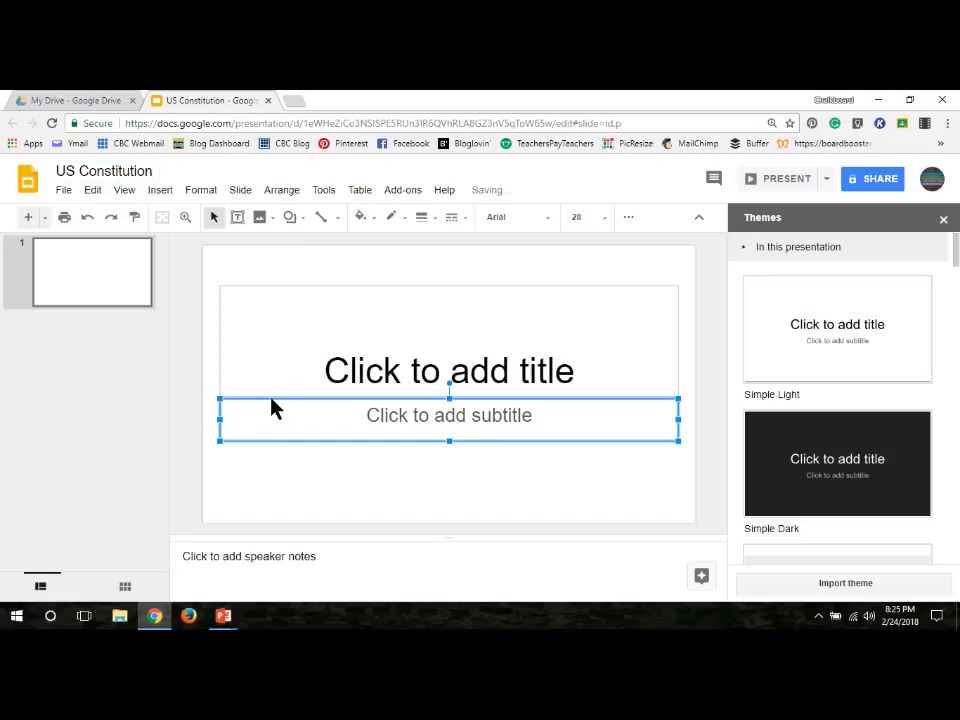
{"action": "key", "text": "Delete"}
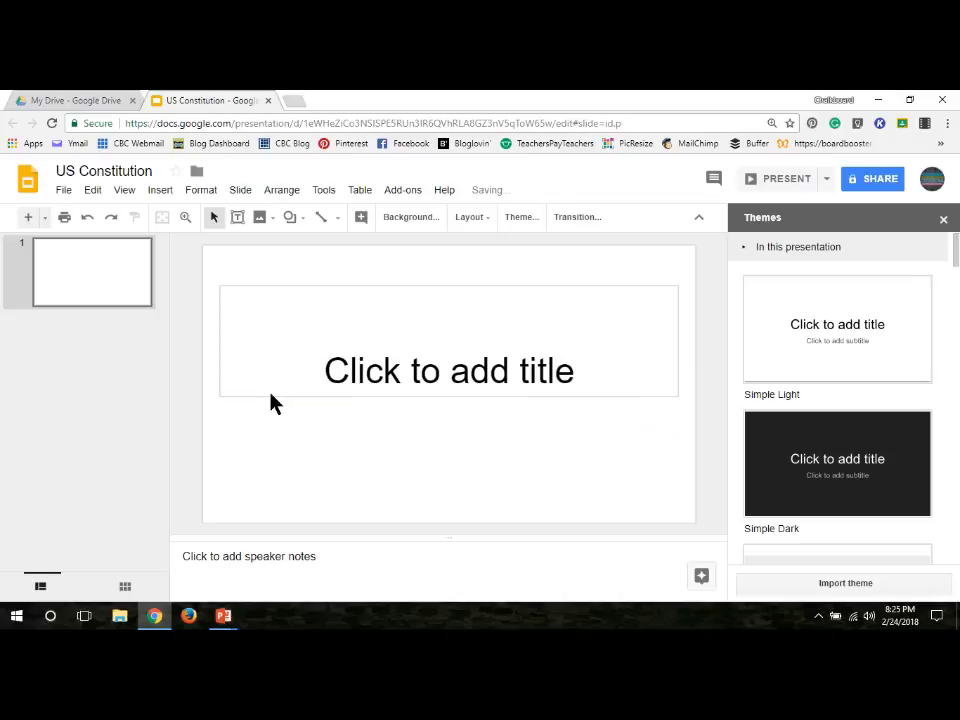
{"action": "left_click", "coordinate": [271, 395]}
{"action": "key", "text": "Delete"}
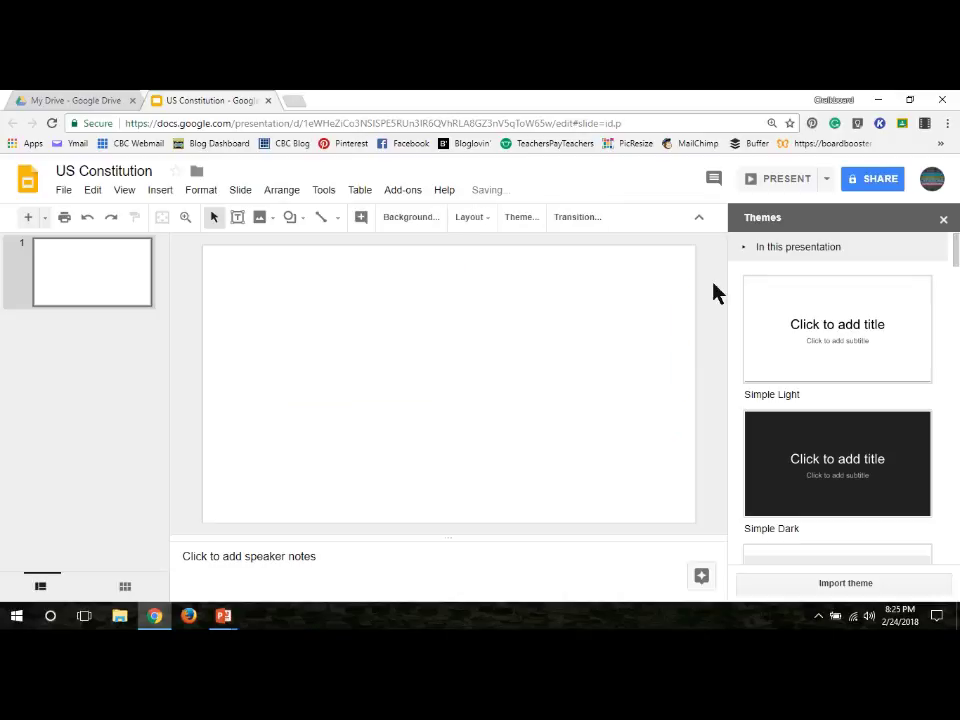
{"action": "left_click", "coordinate": [943, 219]}
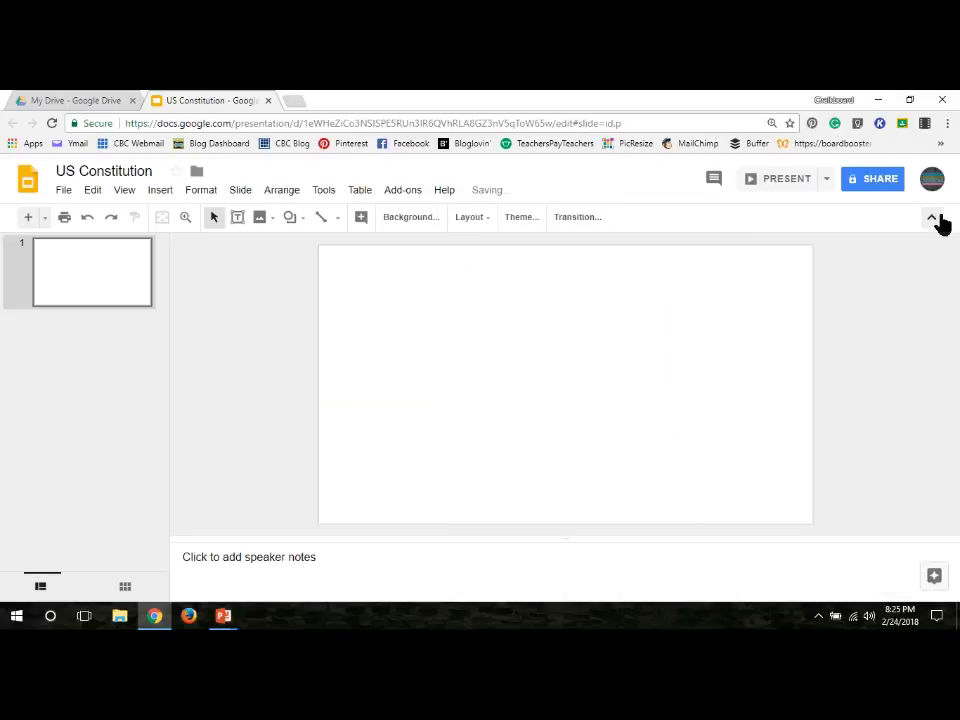
Step: Set the presentation's page size to a custom 8.5 x 11 inches
{"action": "left_click", "coordinate": [64, 190]}
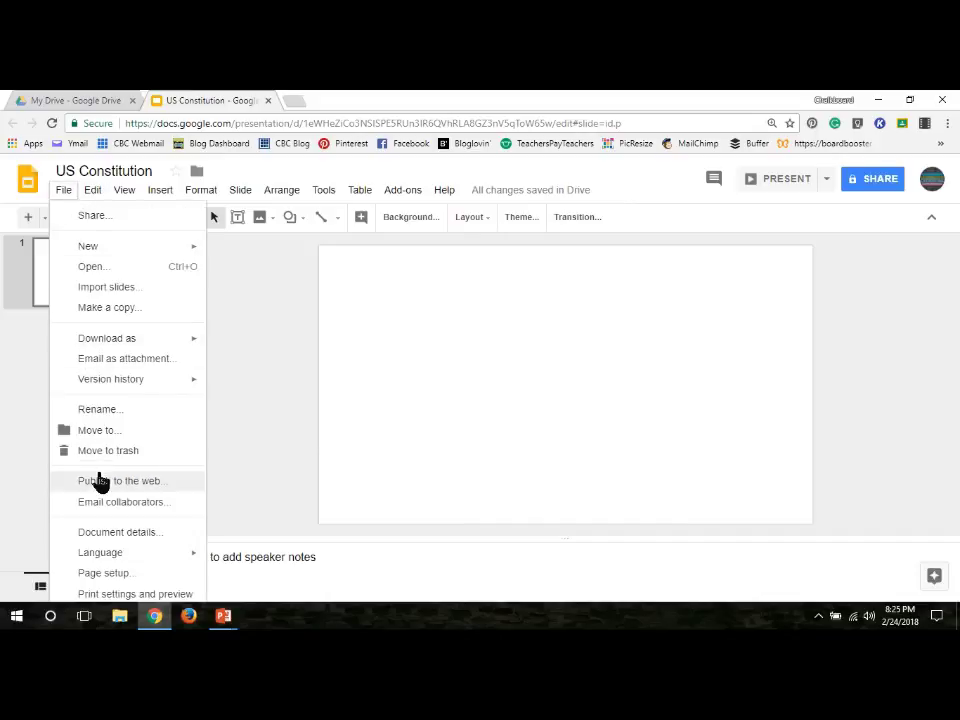
{"action": "left_click", "coordinate": [118, 578]}
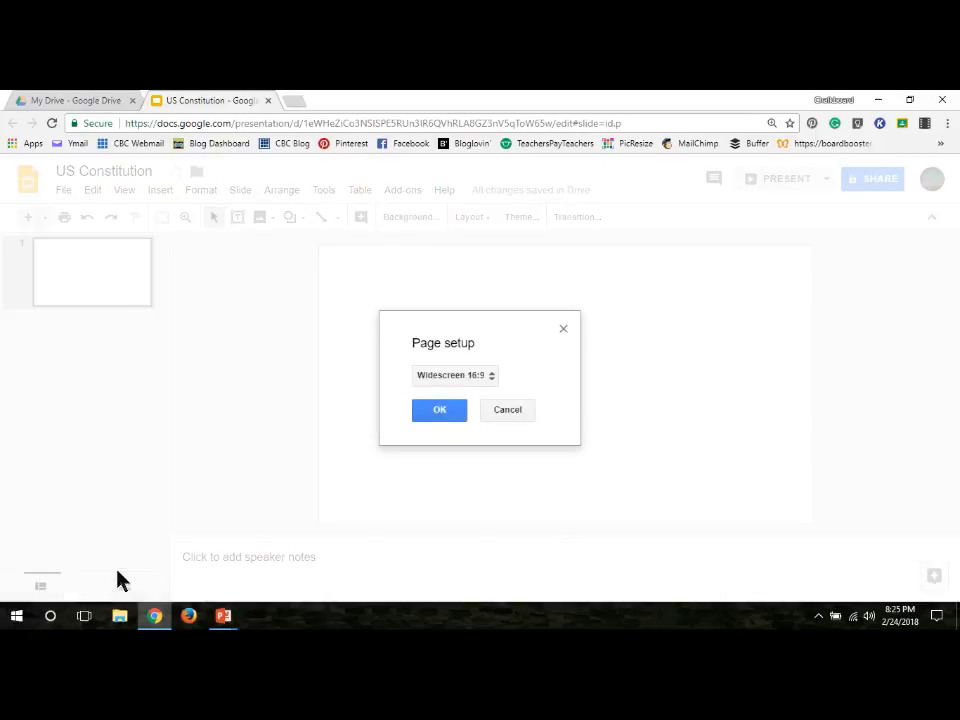
{"action": "left_click", "coordinate": [450, 378]}
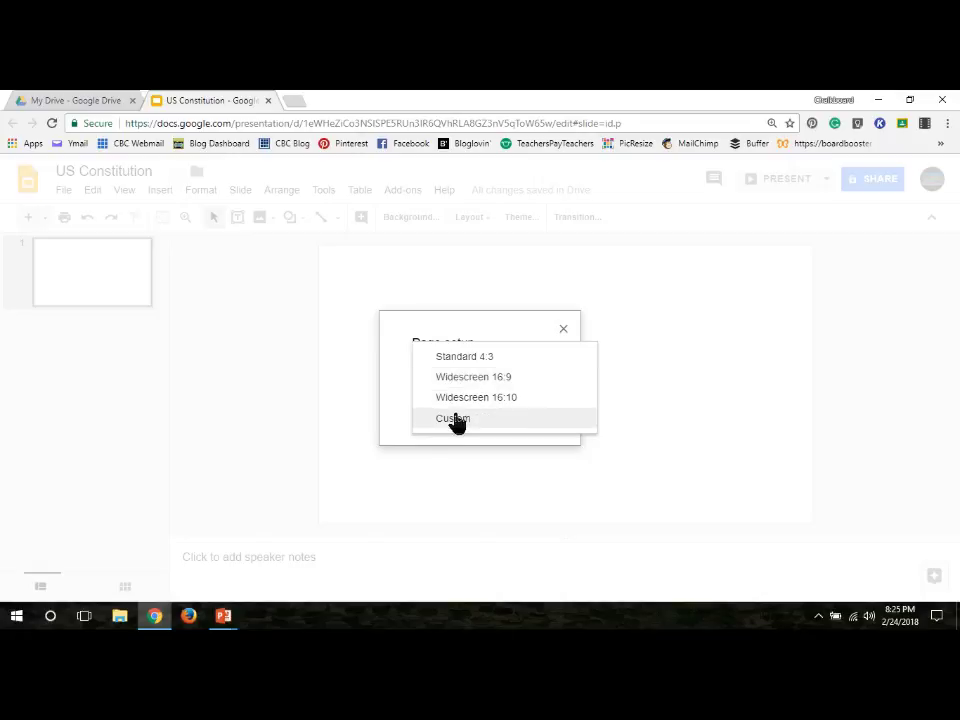
{"action": "left_click", "coordinate": [456, 420]}
{"action": "left_click_drag", "start_coordinate": [437, 403], "coordinate": [412, 410]}
{"action": "type", "text": "8.5"}
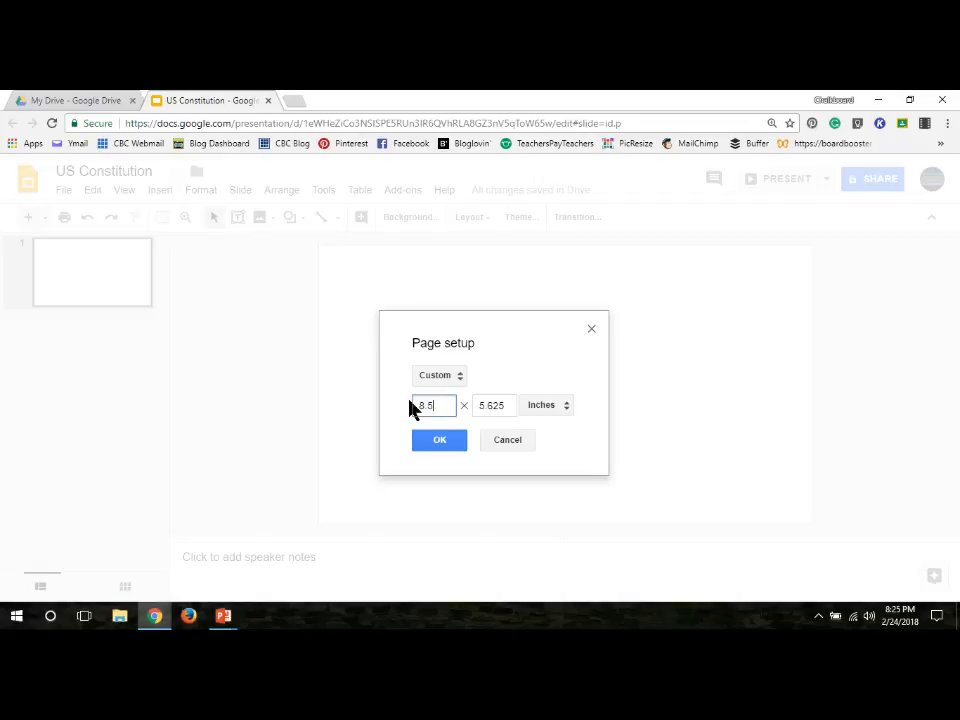
{"action": "left_click", "coordinate": [503, 410]}
{"action": "left_click_drag", "start_coordinate": [503, 410], "coordinate": [475, 410]}
{"action": "type", "text": "11"}
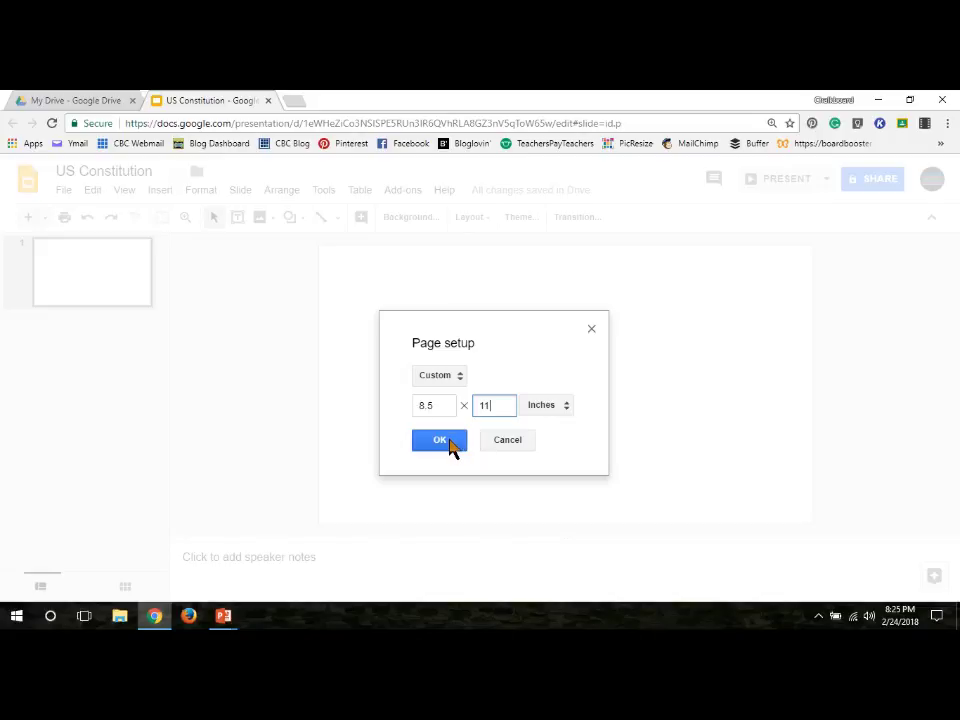
{"action": "left_click", "coordinate": [453, 445]}
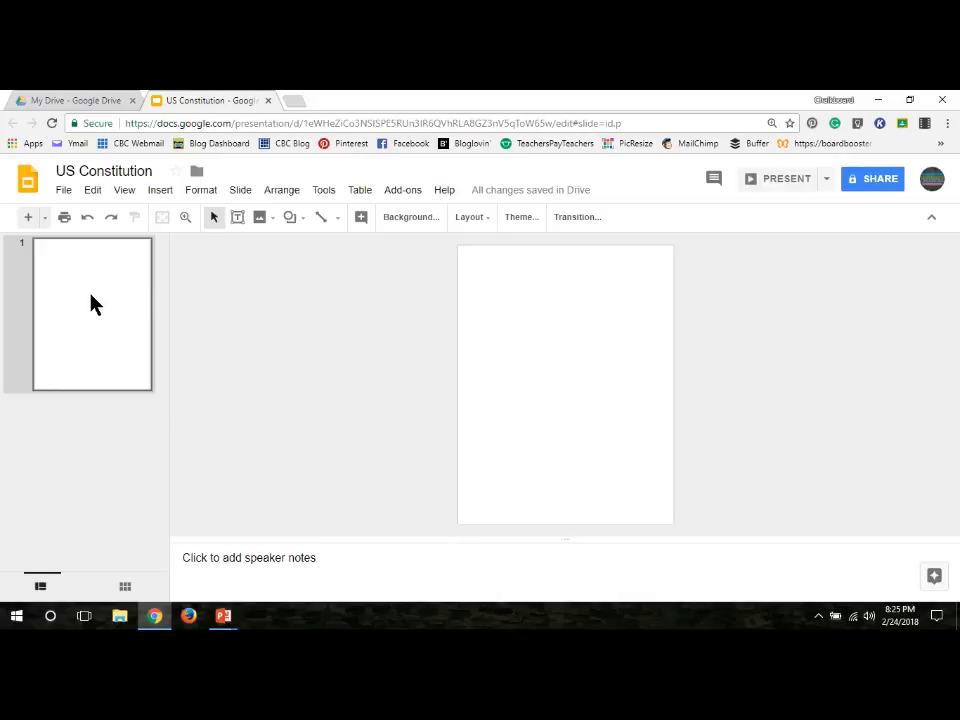
Step: Set the slide background to the image Slide1 uploaded from the US Constitution Notebook folder on the Desktop
{"action": "left_click", "coordinate": [412, 218]}
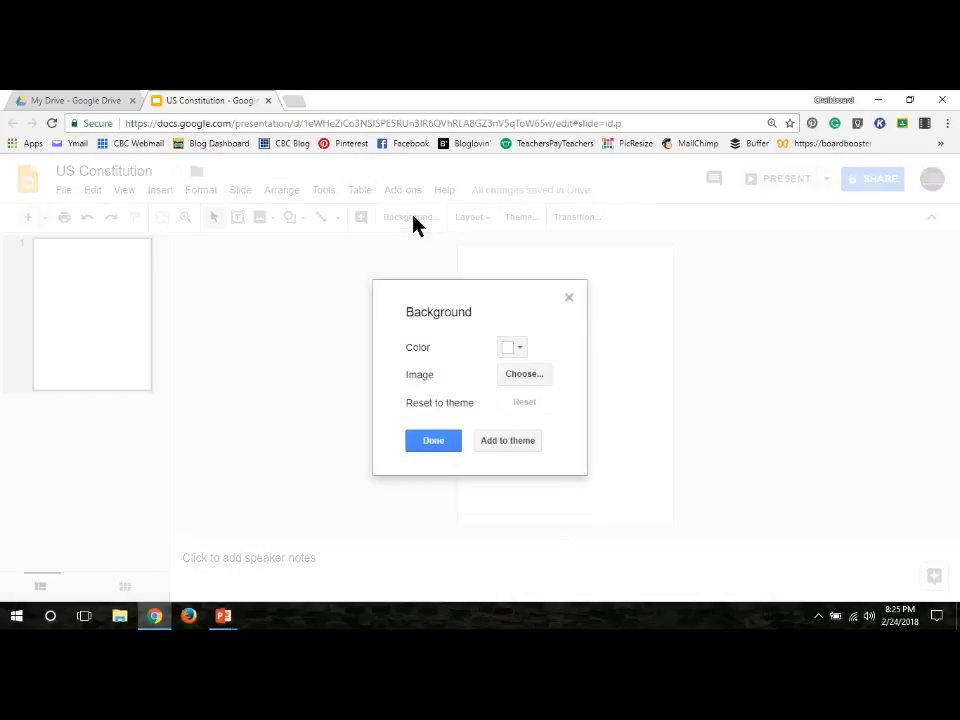
{"action": "left_click", "coordinate": [533, 377]}
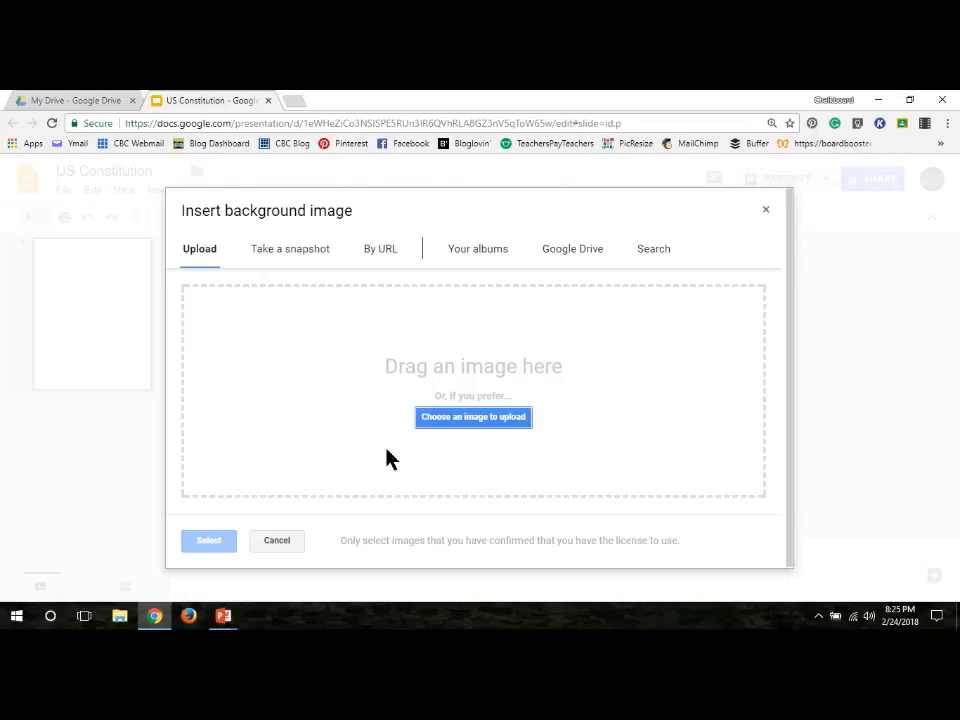
{"action": "left_click", "coordinate": [452, 418]}
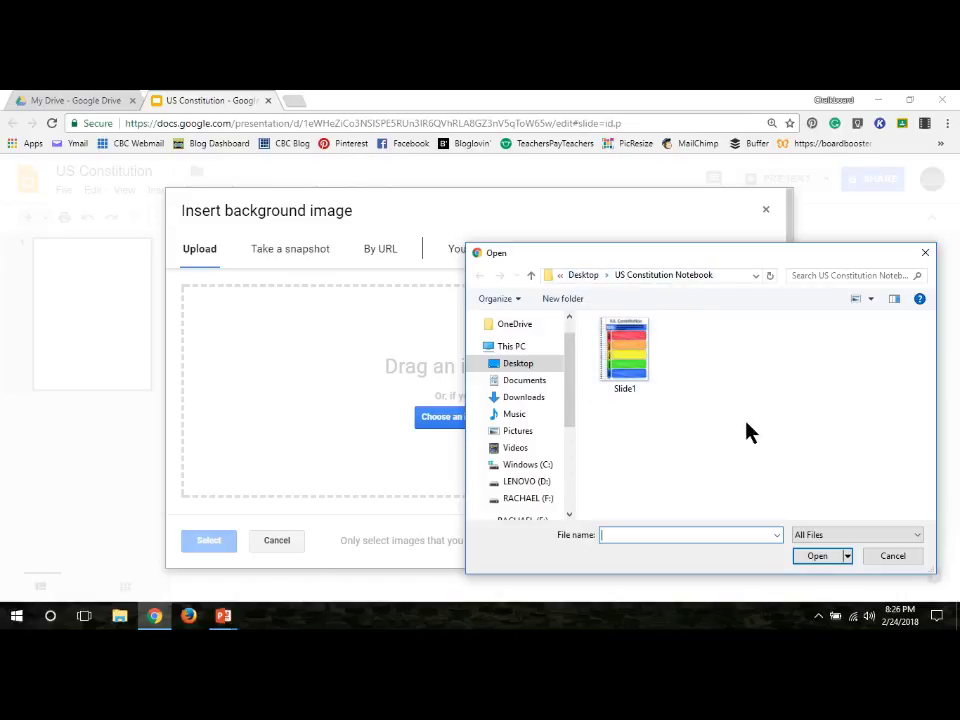
{"action": "left_click", "coordinate": [621, 384]}
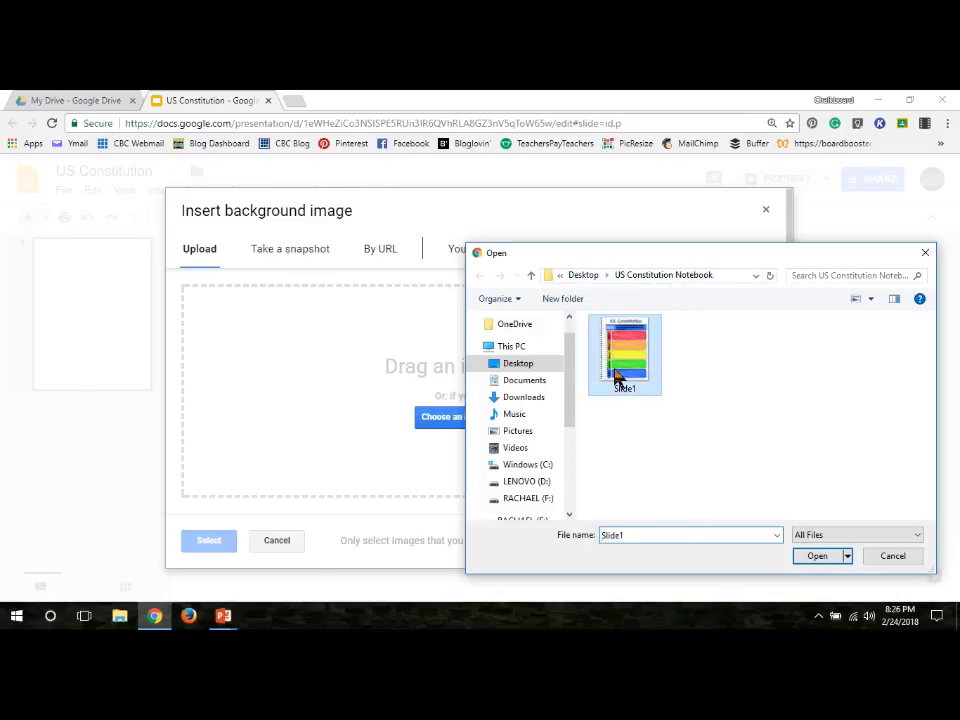
{"action": "left_click", "coordinate": [813, 560]}
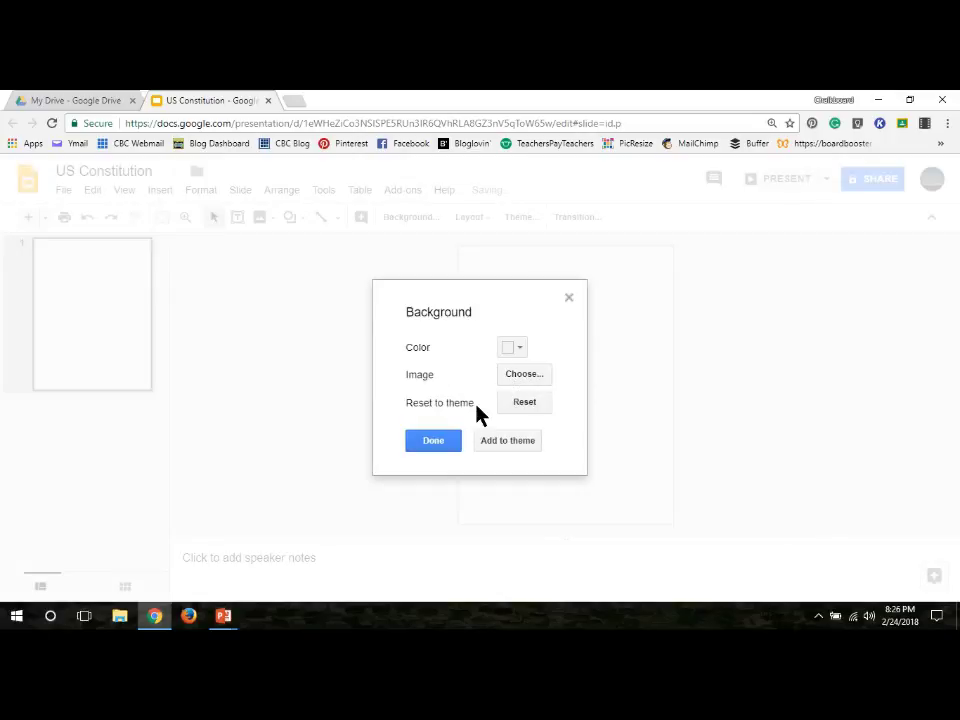
{"action": "left_click", "coordinate": [450, 440]}
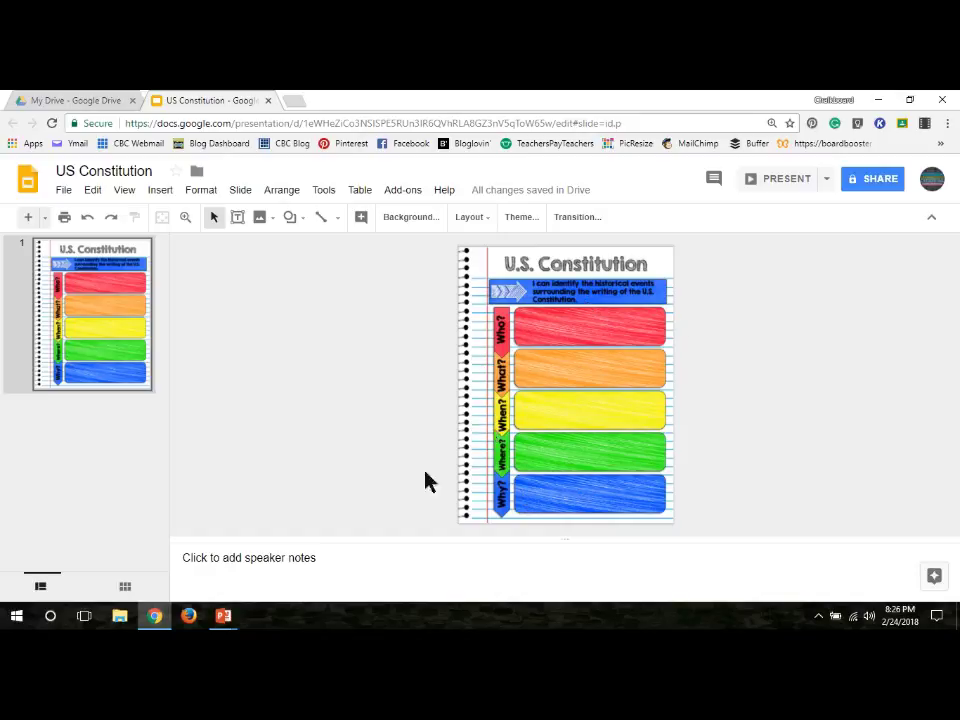
Step: Copy the Directions sticky note from the US Constitution Notebook in PowerPoint and paste it into the Google Slides presentation in Chrome
{"action": "left_click", "coordinate": [233, 619]}
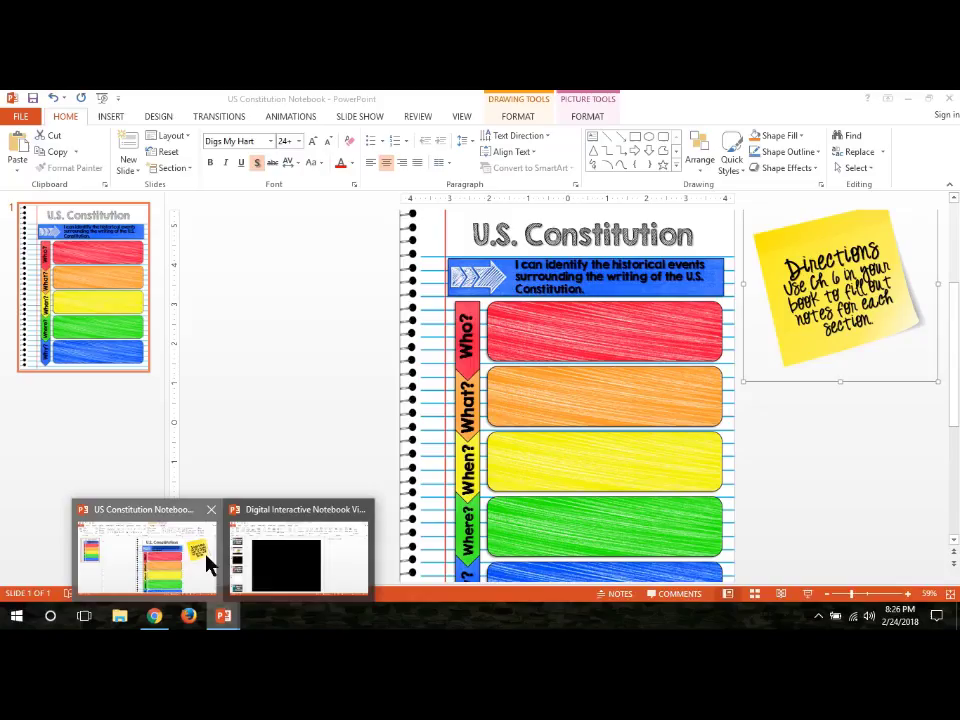
{"action": "left_click", "coordinate": [208, 563]}
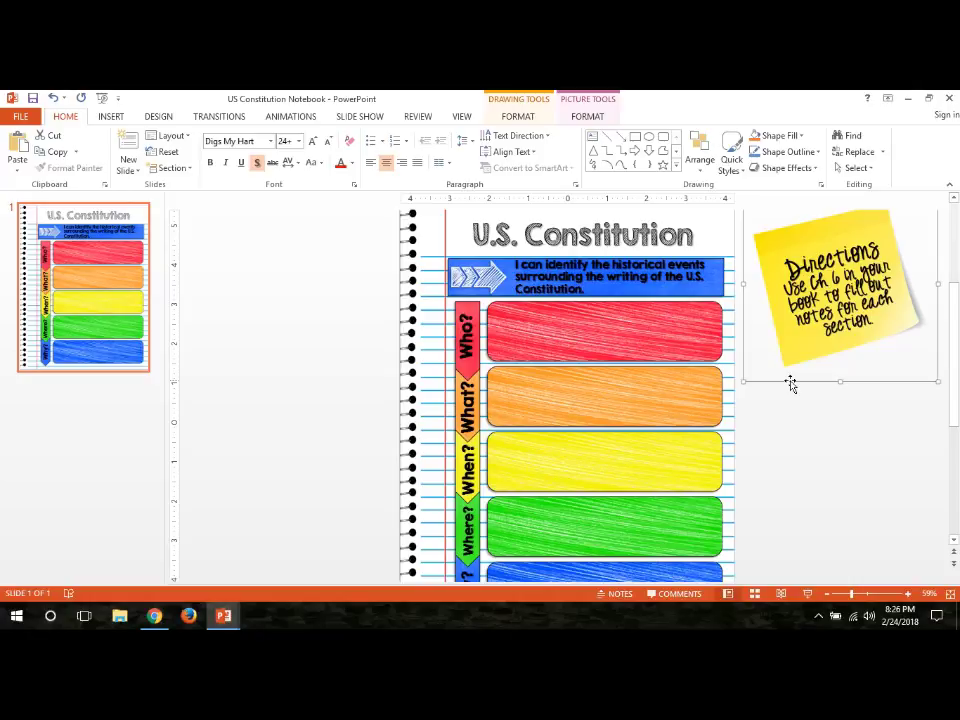
{"action": "right_click", "coordinate": [790, 384]}
{"action": "left_click", "coordinate": [816, 409]}
{"action": "mouse_move", "coordinate": [231, 618]}
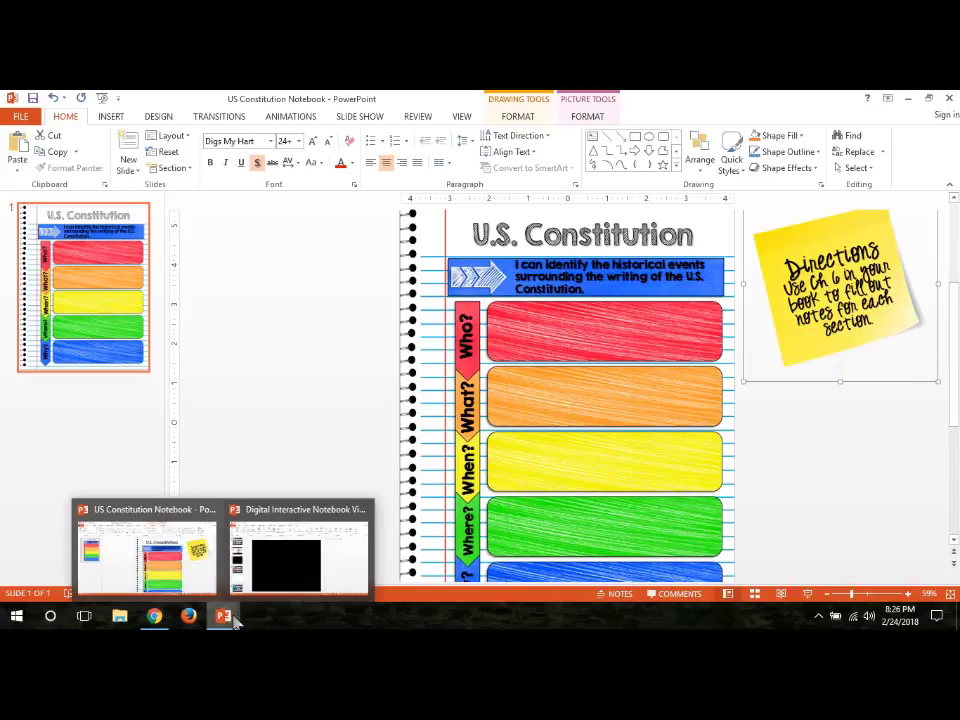
{"action": "mouse_move", "coordinate": [154, 616]}
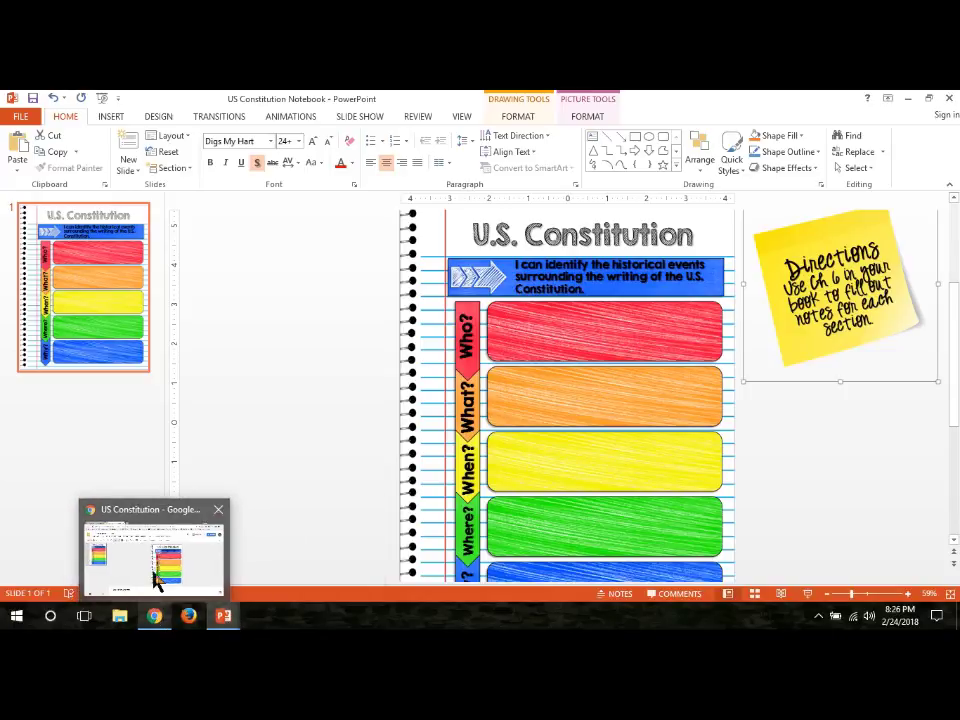
{"action": "left_click", "coordinate": [156, 580]}
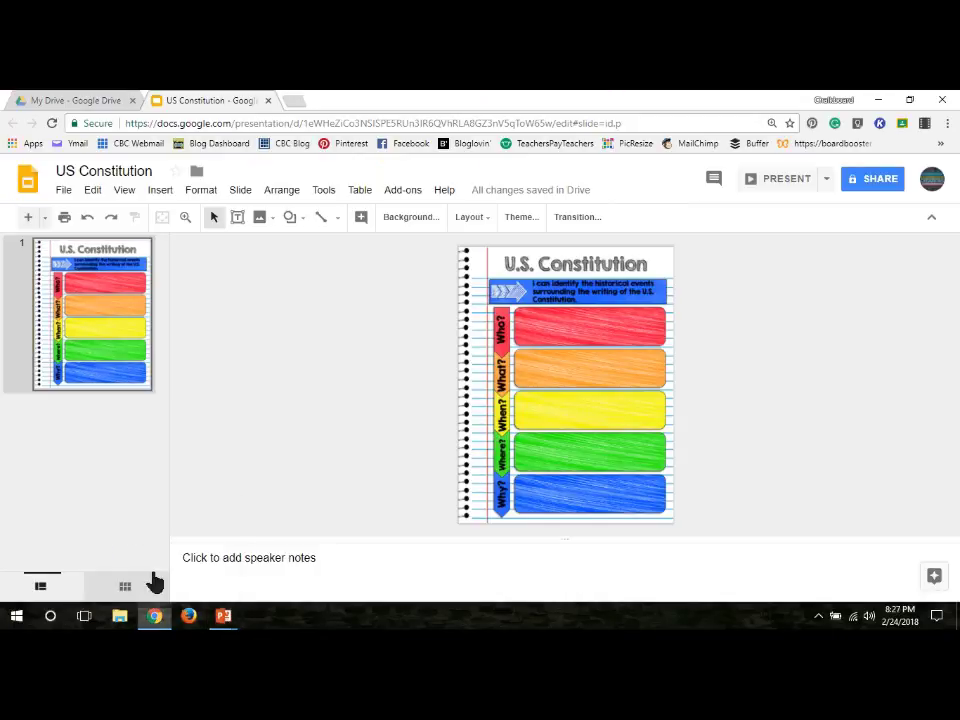
{"action": "right_click", "coordinate": [302, 335]}
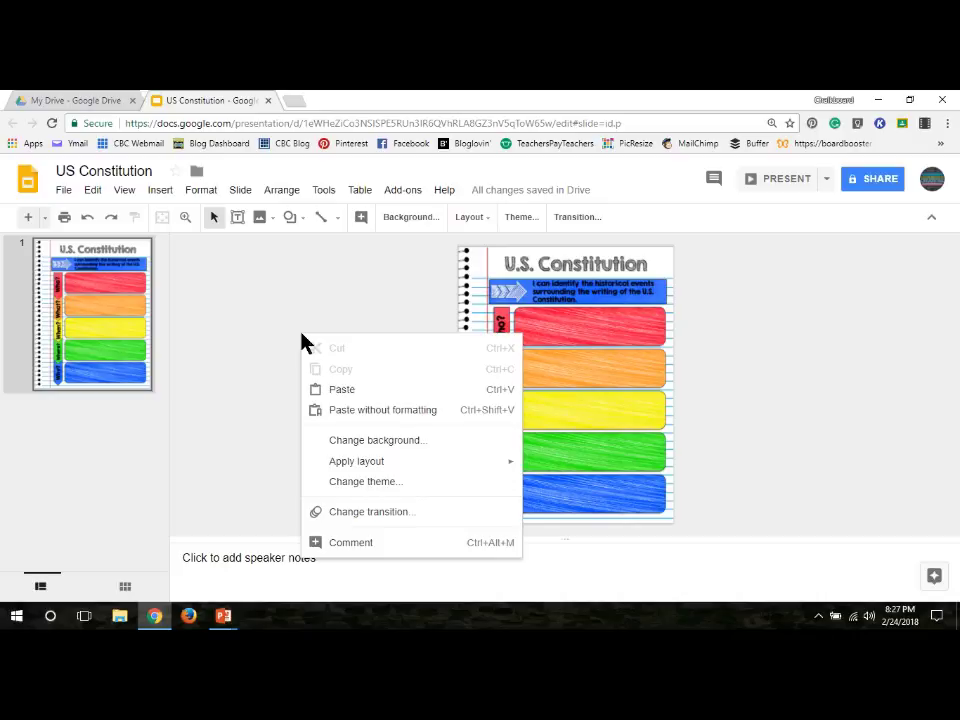
{"action": "left_click", "coordinate": [337, 392]}
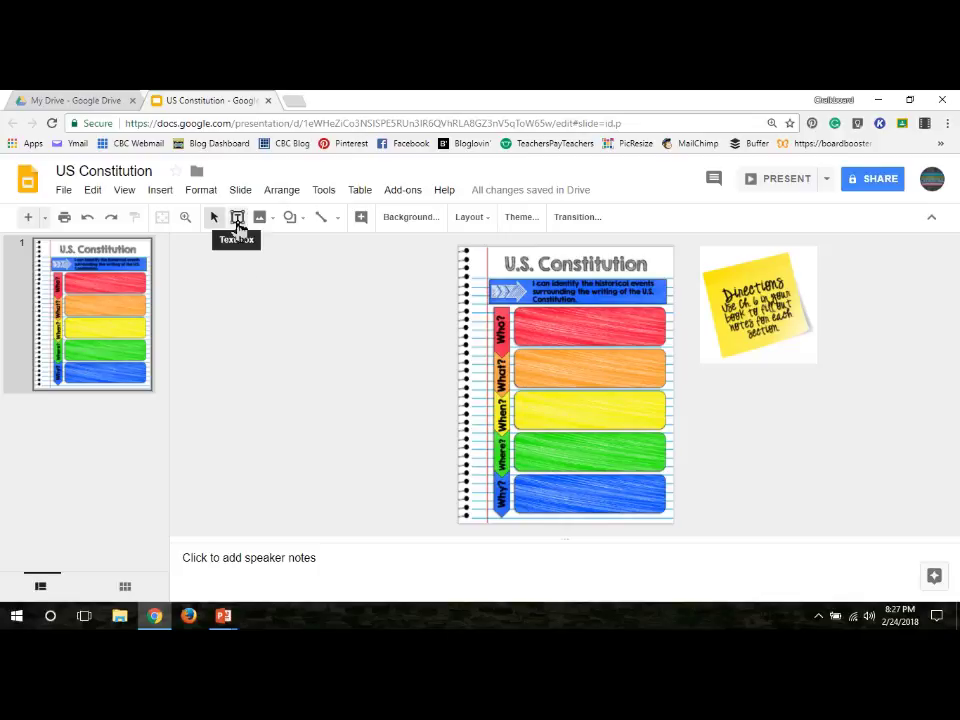
Step: Add a text box over the red Who? section reading "Type Here" in bold, size 24
{"action": "left_click", "coordinate": [238, 226]}
{"action": "left_click_drag", "start_coordinate": [663, 346], "coordinate": [517, 310]}
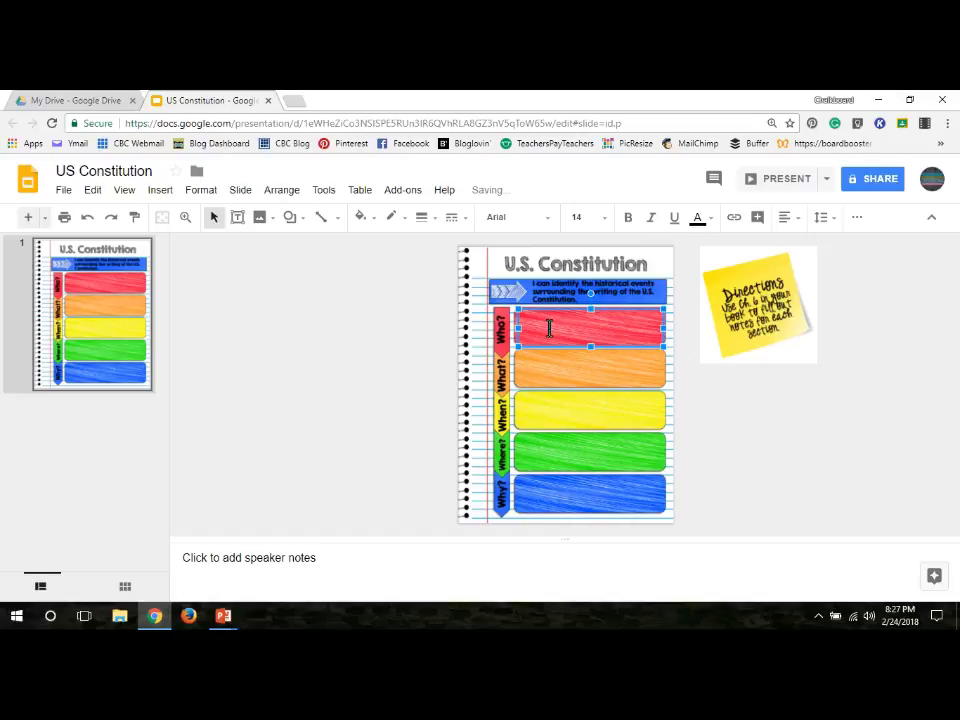
{"action": "type", "text": "The Con"}
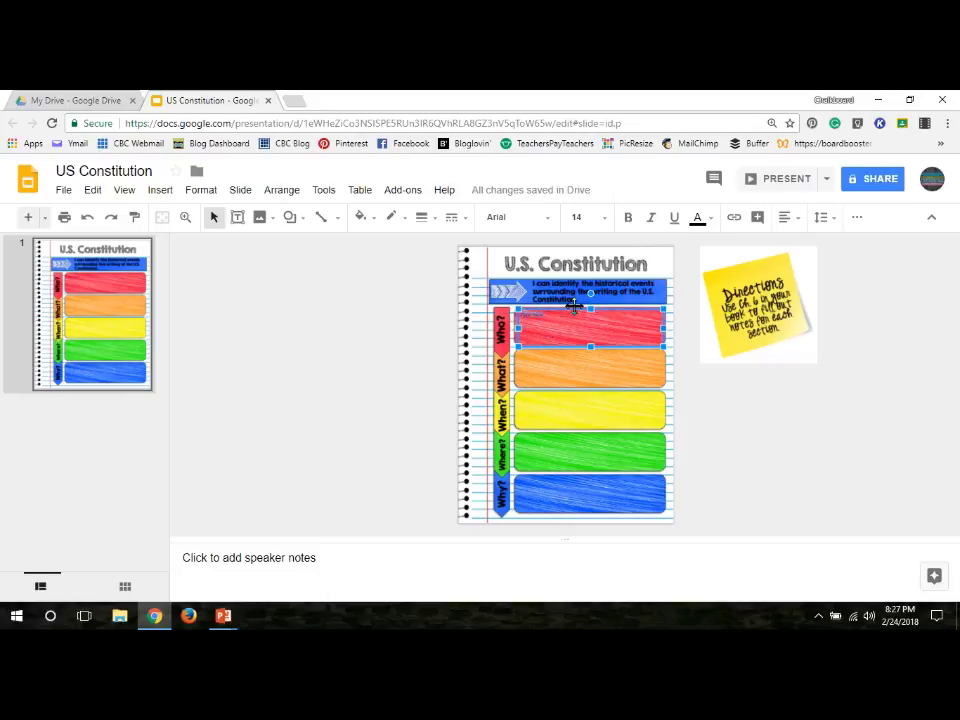
{"action": "left_click", "coordinate": [625, 220]}
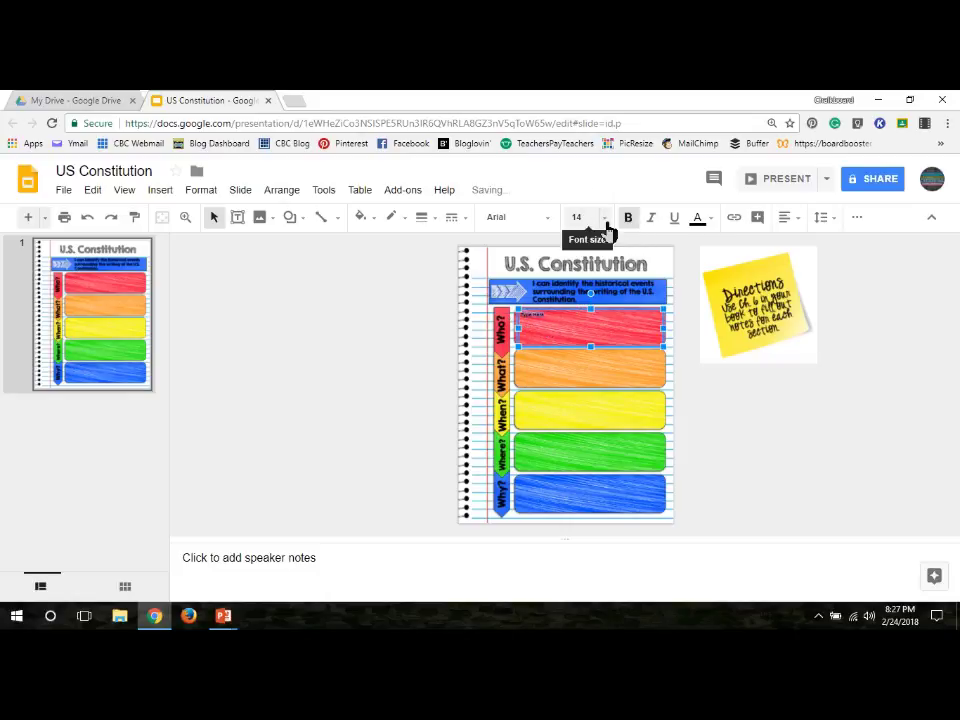
{"action": "left_click", "coordinate": [606, 223]}
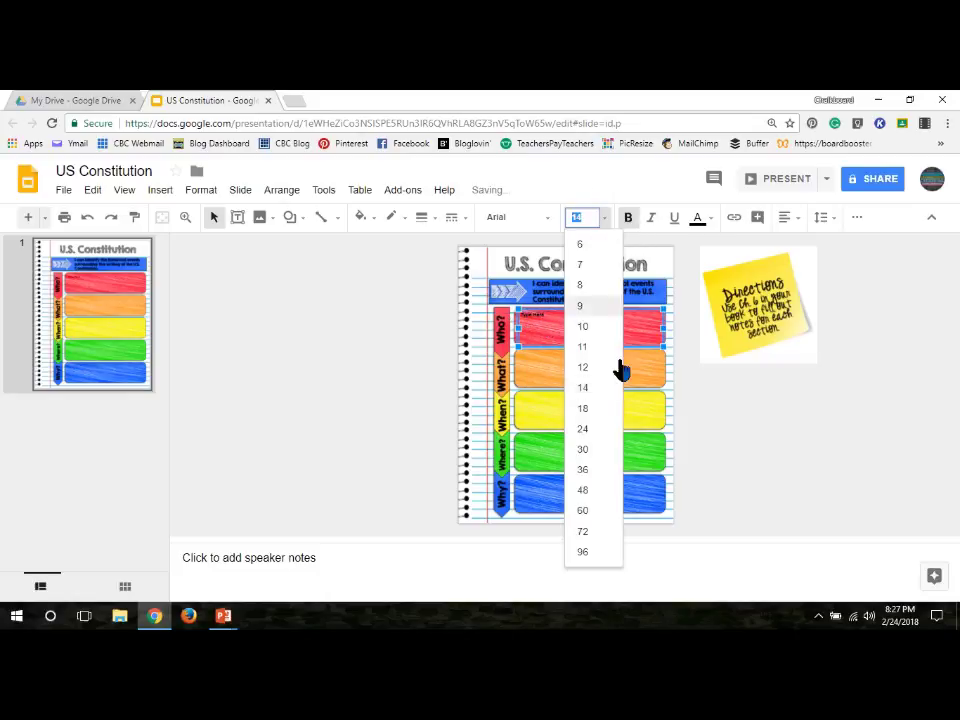
{"action": "left_click", "coordinate": [584, 429]}
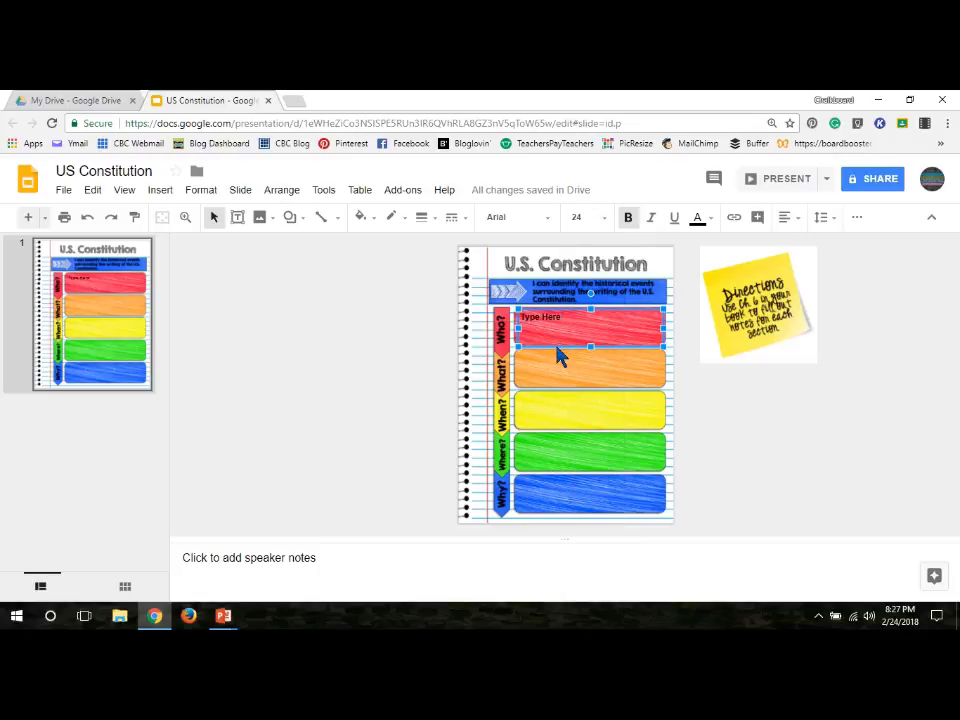
Step: Copy the "Type Here" text box, paste it, and move the duplicate down toward the orange What? section
{"action": "right_click", "coordinate": [560, 357]}
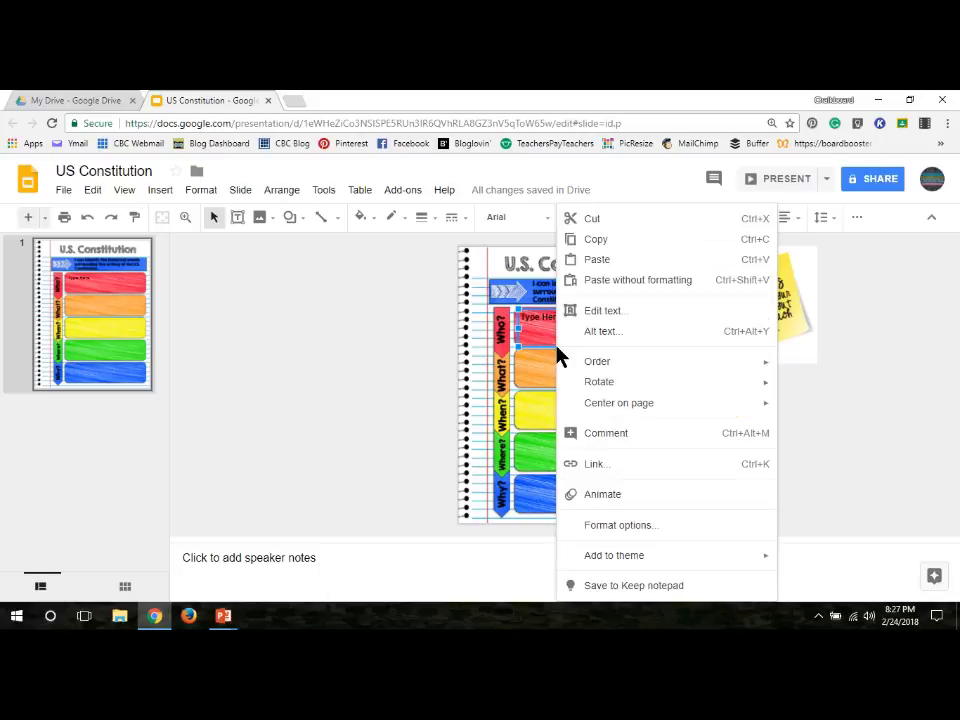
{"action": "left_click", "coordinate": [596, 243]}
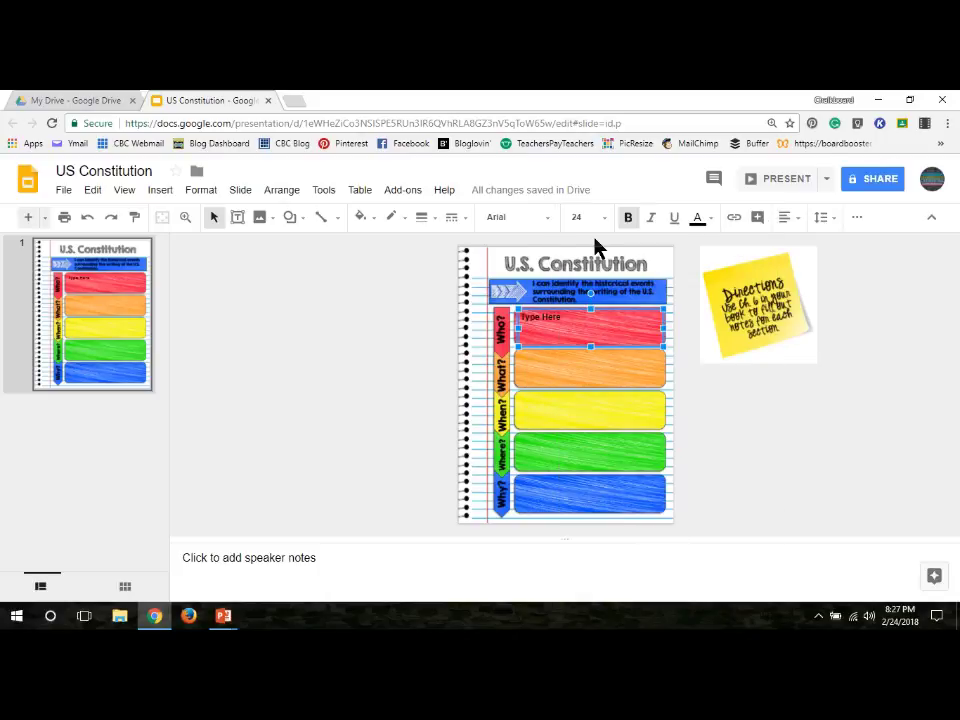
{"action": "right_click", "coordinate": [476, 369]}
{"action": "left_click", "coordinate": [507, 418]}
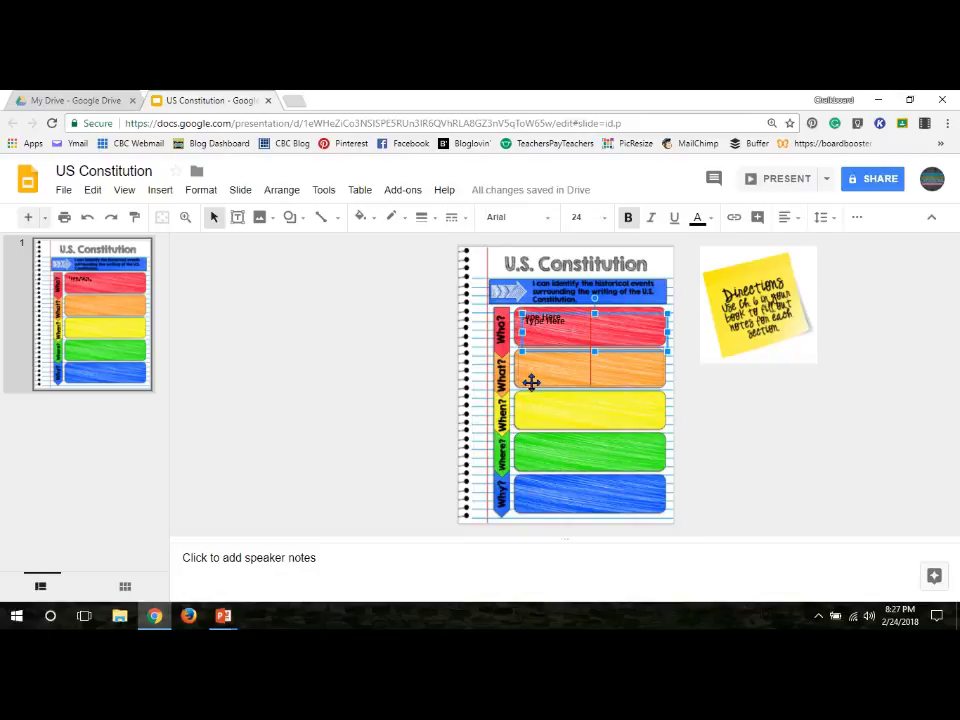
{"action": "key", "text": "Down"}
{"action": "key", "text": "Down"}
{"action": "key", "text": "Down"}
{"action": "key", "text": "Down"}
{"action": "key", "text": "Down"}
{"action": "key", "text": "Down"}
{"action": "key", "text": "Down"}
{"action": "key", "text": "Down"}
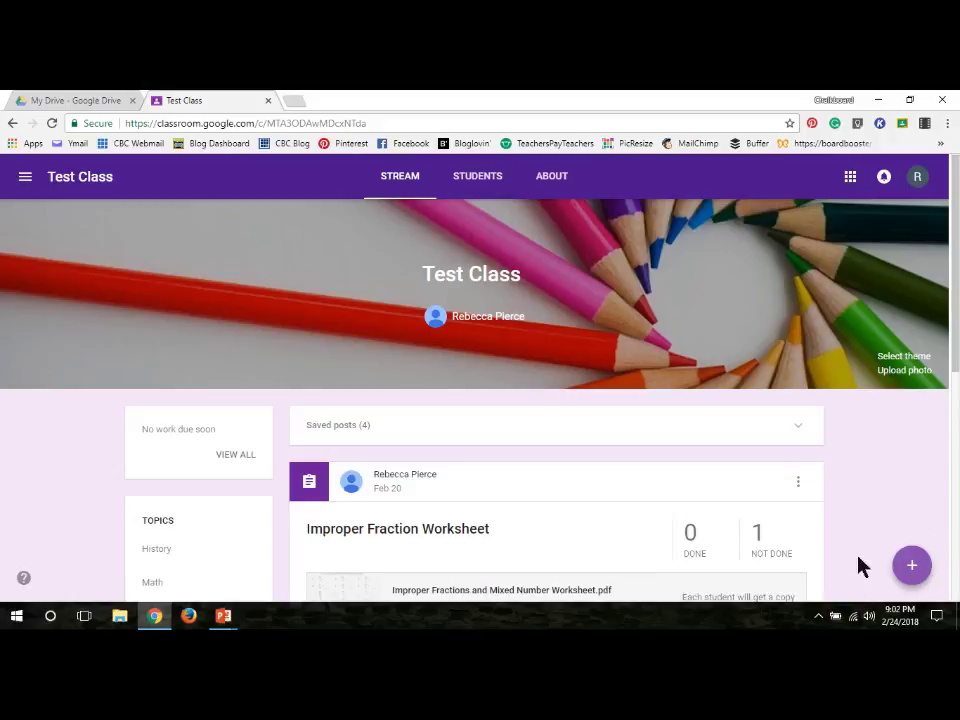
Step: Create an assignment for Test Class in Google Classroom and attach U.S. Constitution Notebook from Google Drive
{"action": "mouse_move", "coordinate": [914, 570]}
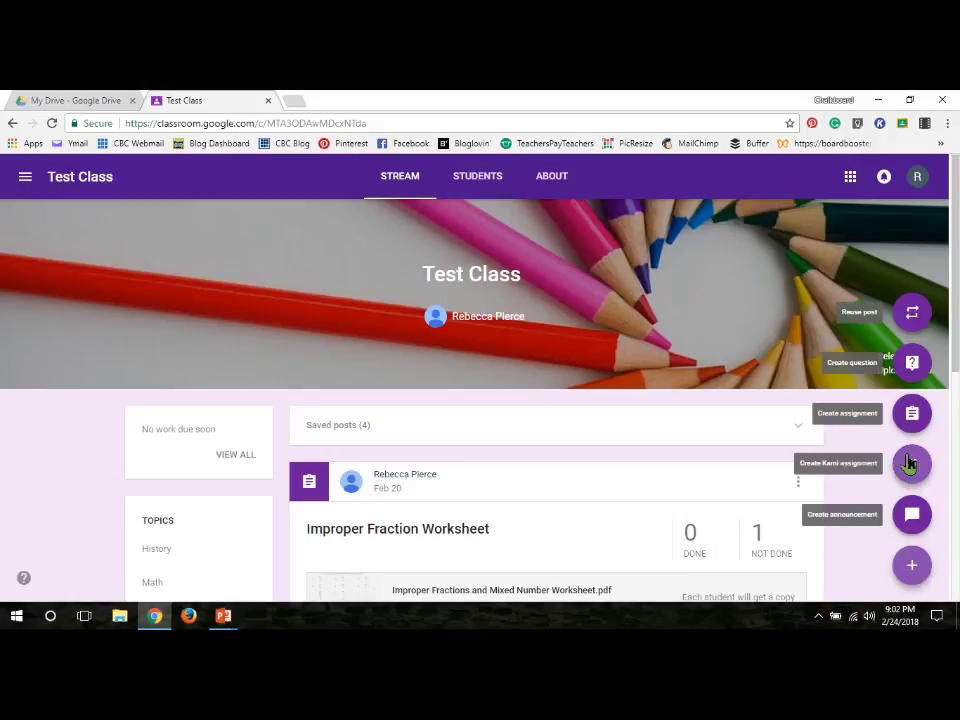
{"action": "left_click", "coordinate": [911, 414]}
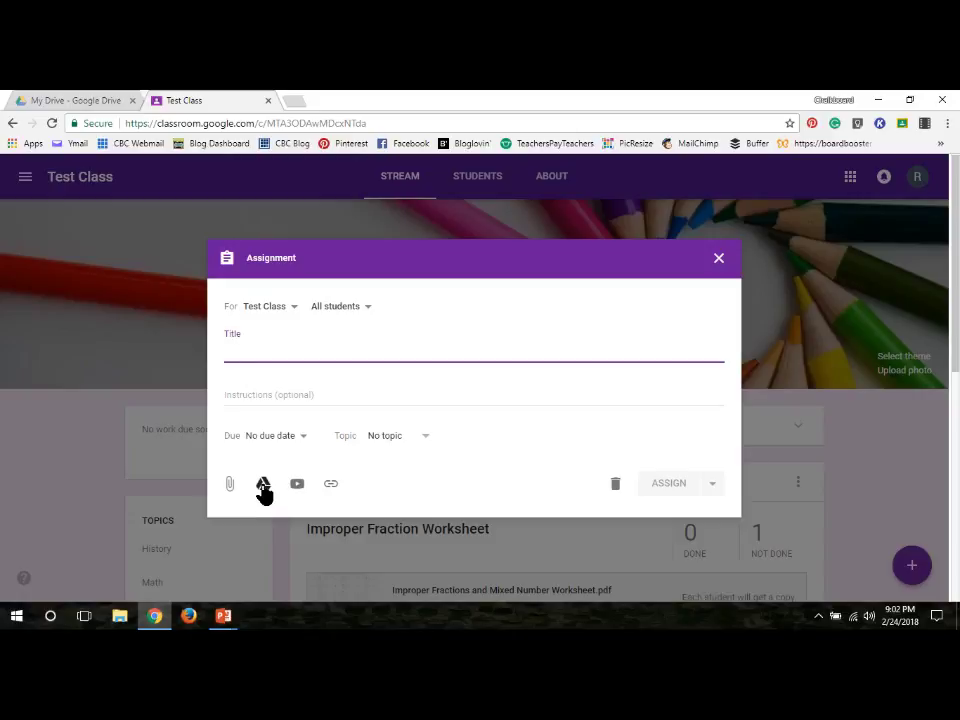
{"action": "left_click", "coordinate": [263, 485]}
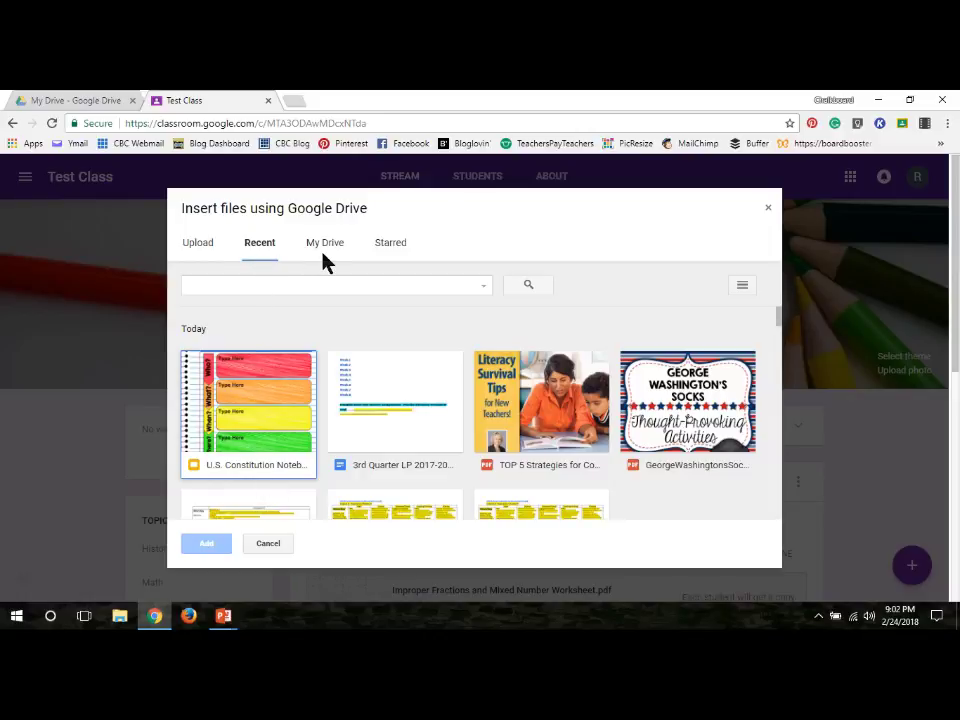
{"action": "left_click", "coordinate": [246, 407]}
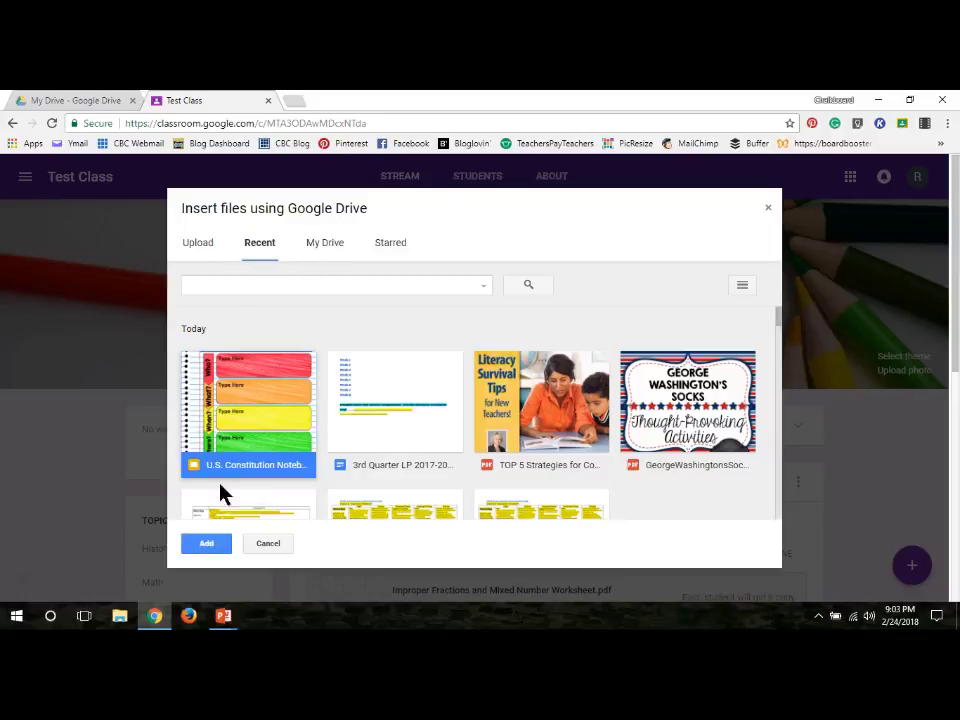
{"action": "left_click", "coordinate": [205, 548]}
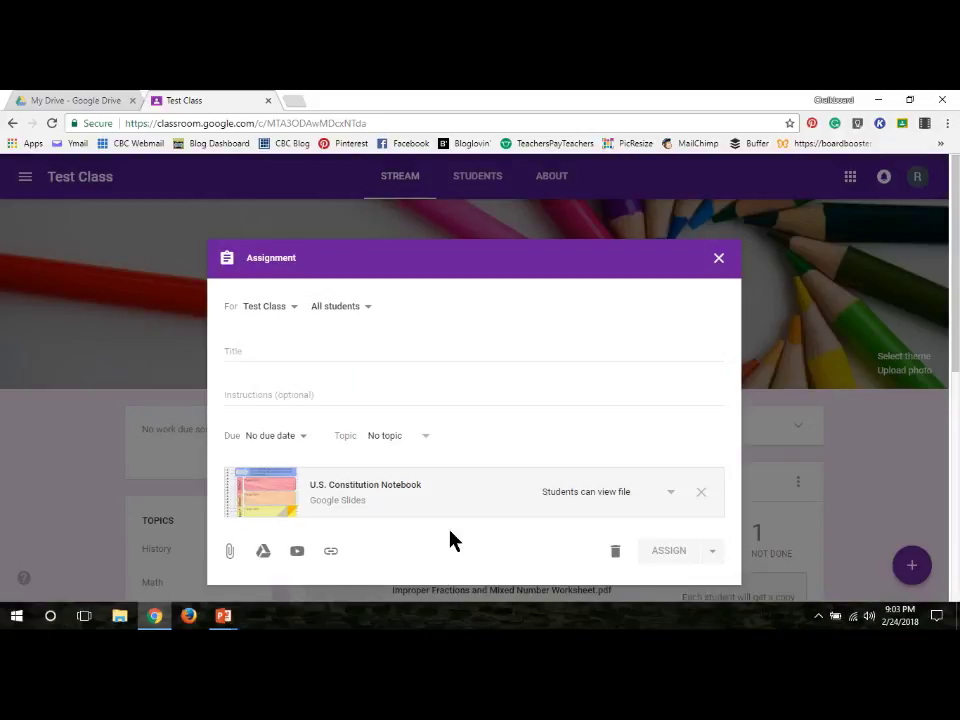
Step: Set the attachment to make a copy for each student and title the assignment "US Constitution Digital Interactive Notebook"
{"action": "left_click", "coordinate": [631, 500]}
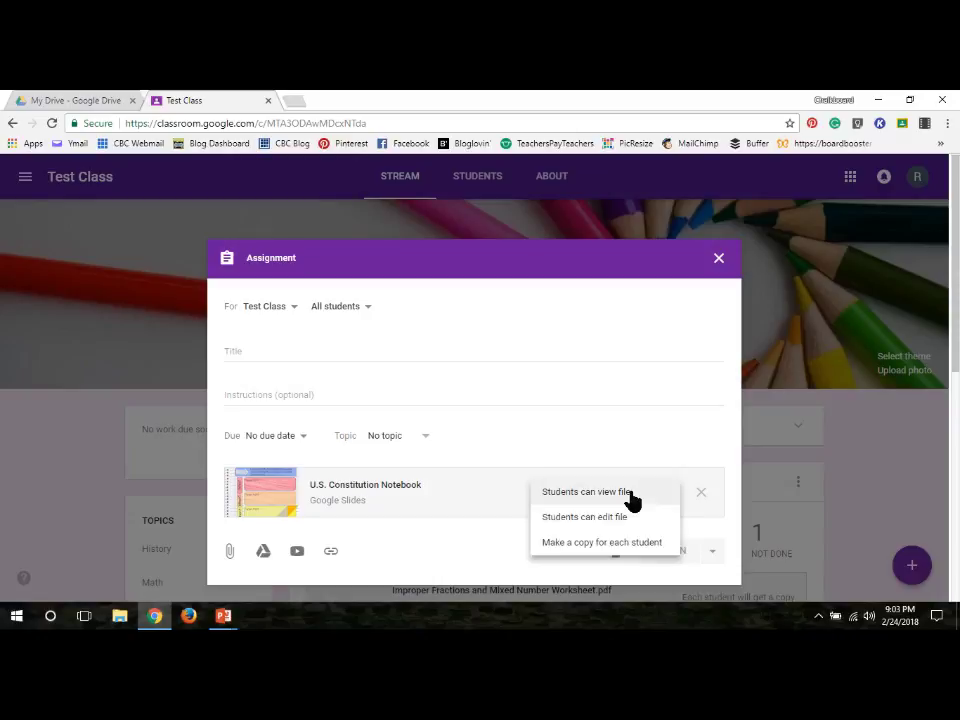
{"action": "left_click", "coordinate": [628, 546]}
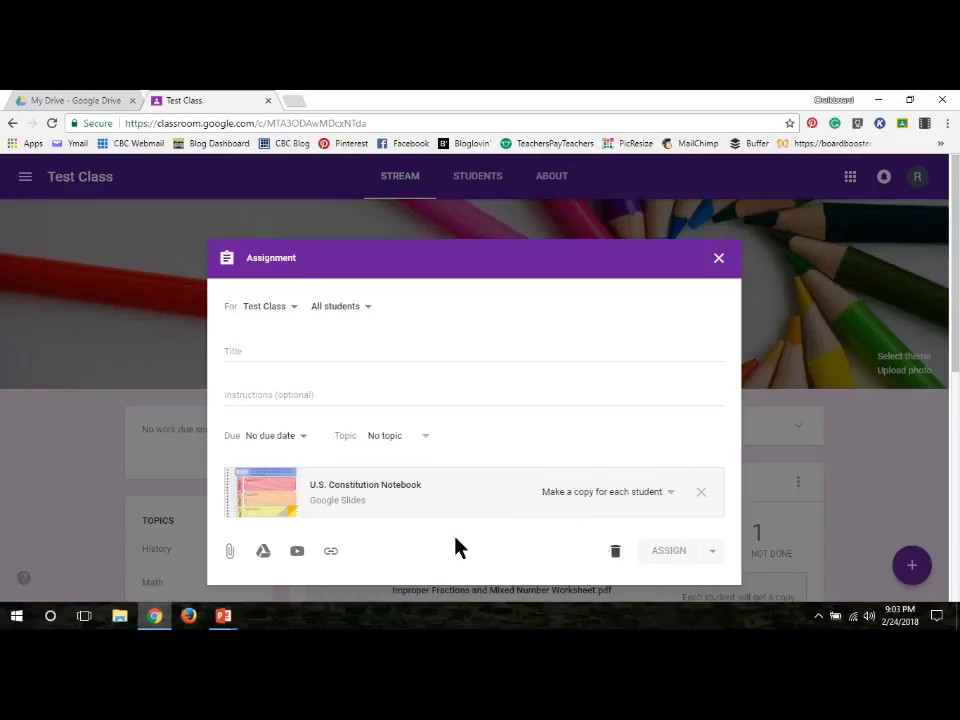
{"action": "left_click", "coordinate": [252, 352]}
{"action": "key", "text": "ctrl+v"}
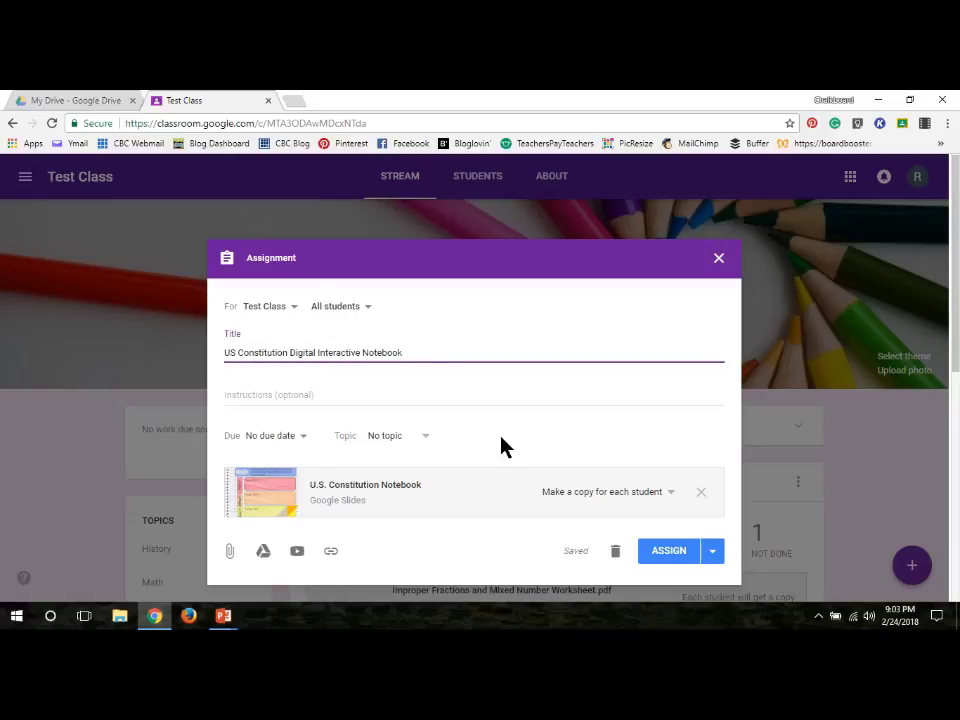
{"action": "left_click", "coordinate": [714, 554]}
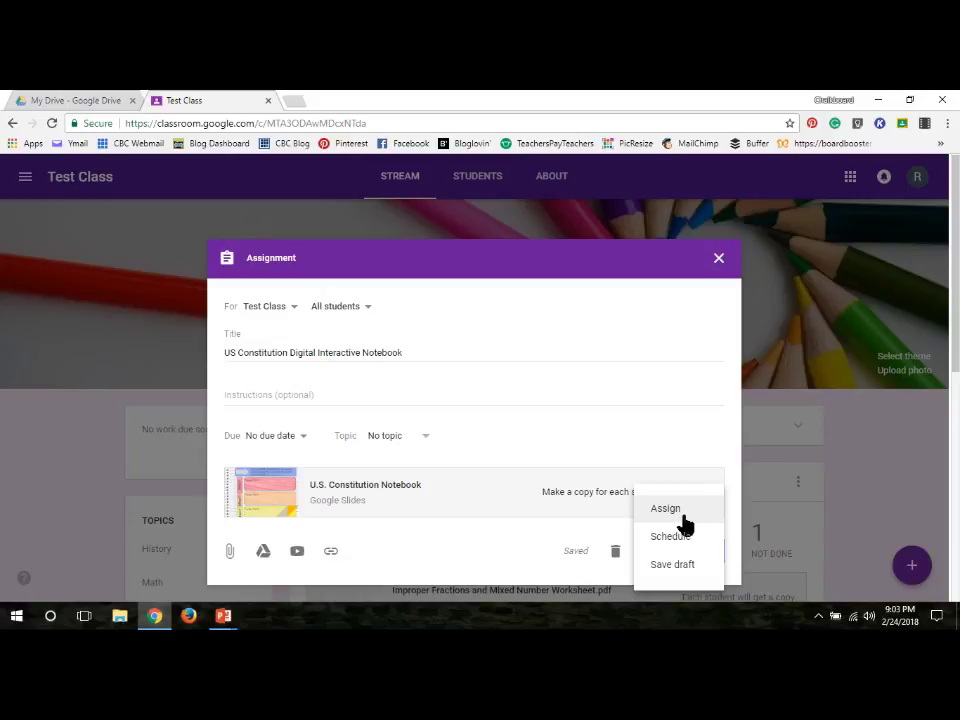
{"action": "left_click", "coordinate": [521, 558]}
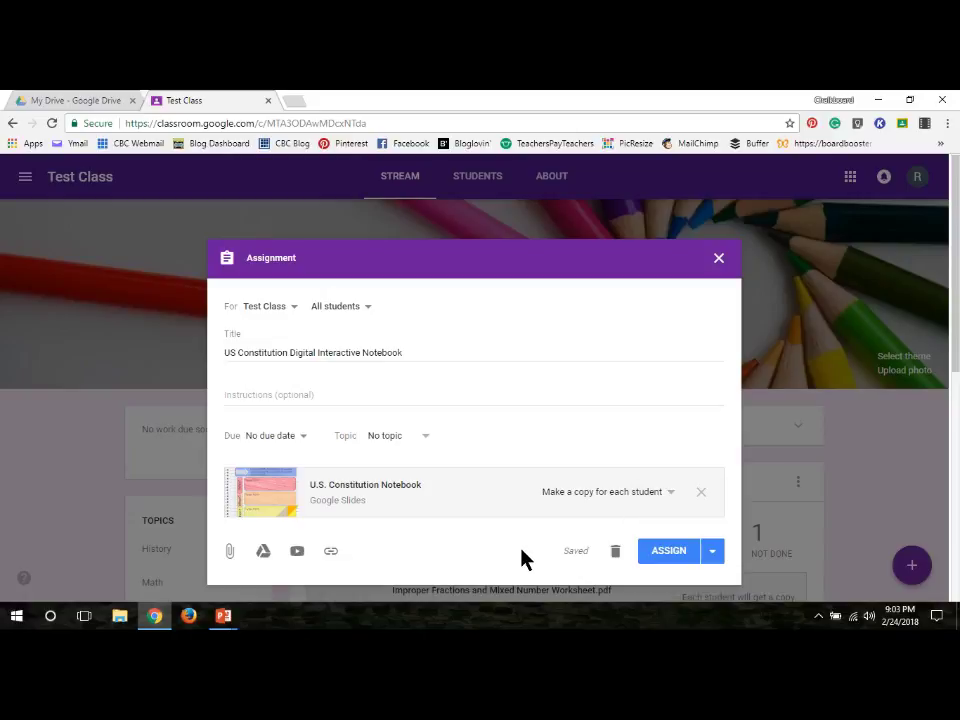